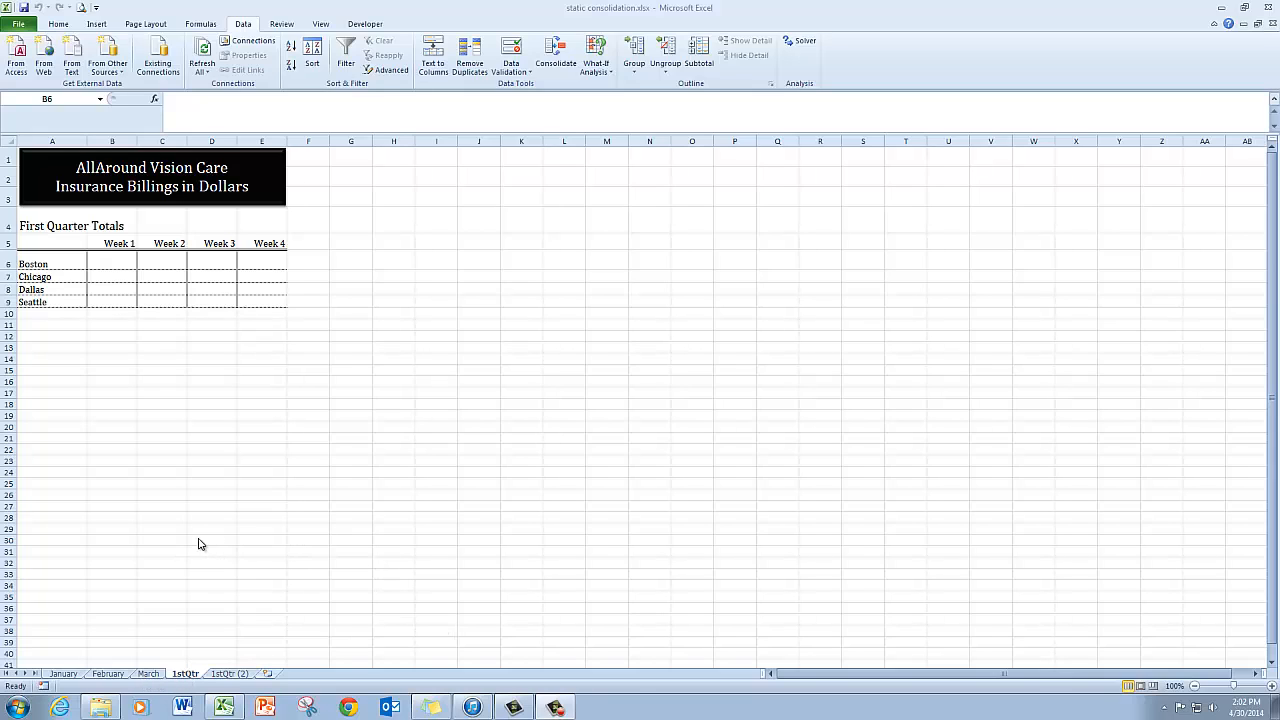
Start a consolidation into cells B6:E9 of the 1stQtr sheet, using Sum as the function.
click(104, 260)
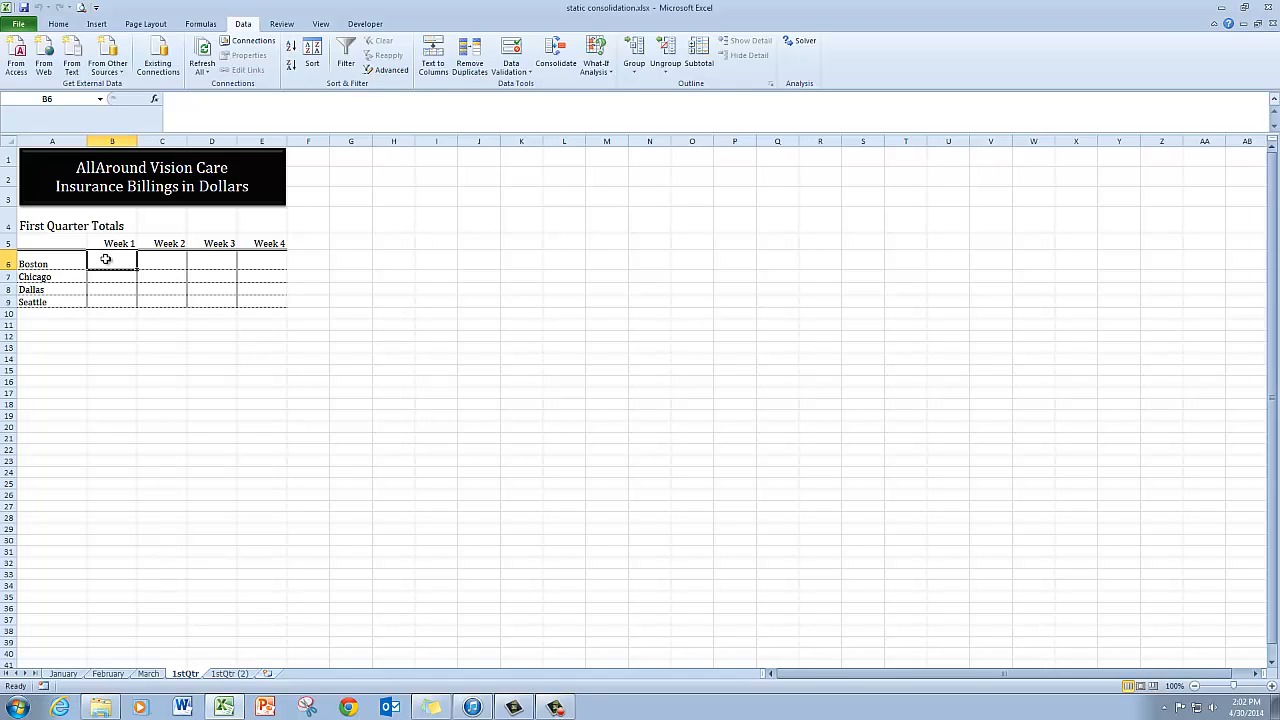
drag(105, 259, 276, 305)
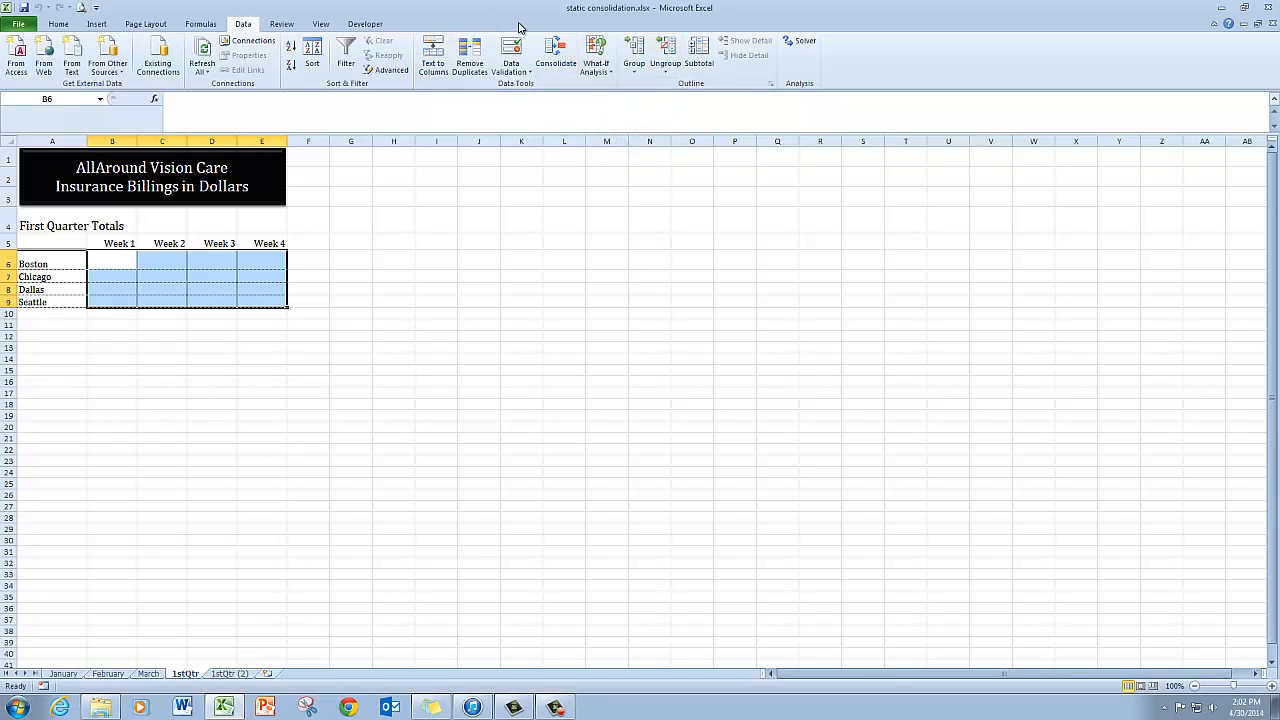
click(560, 64)
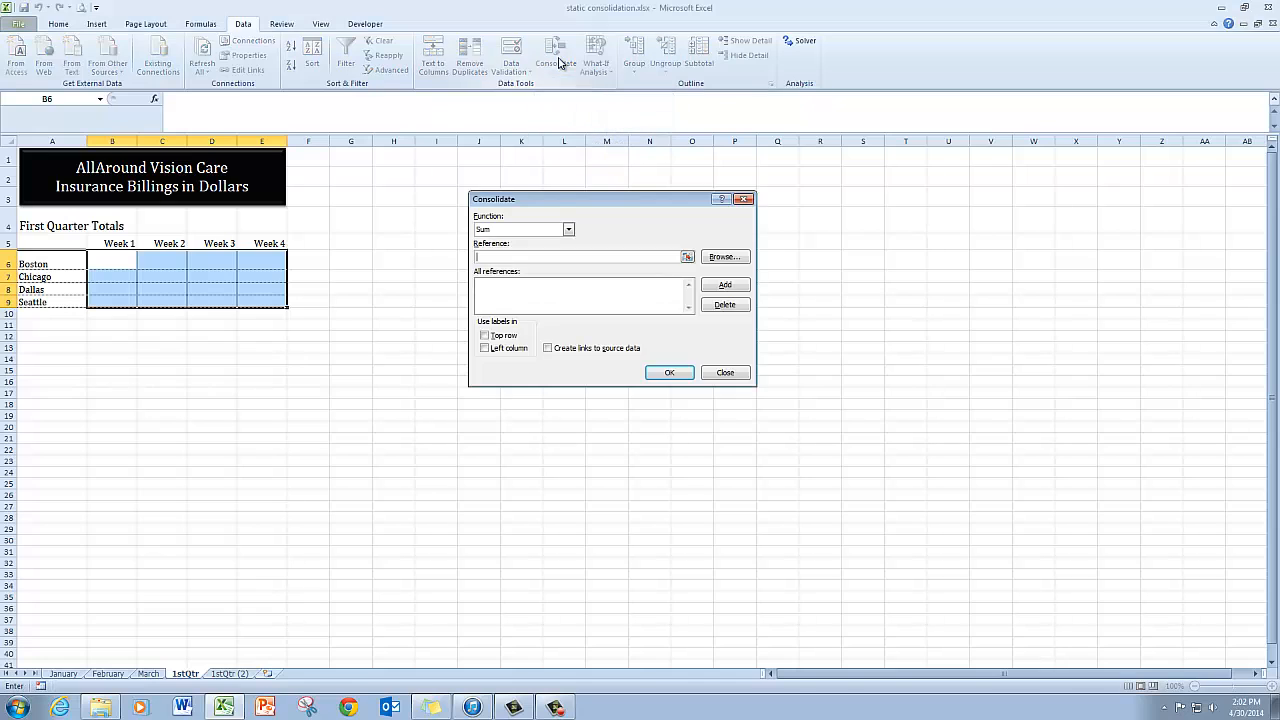
drag(568, 208, 483, 122)
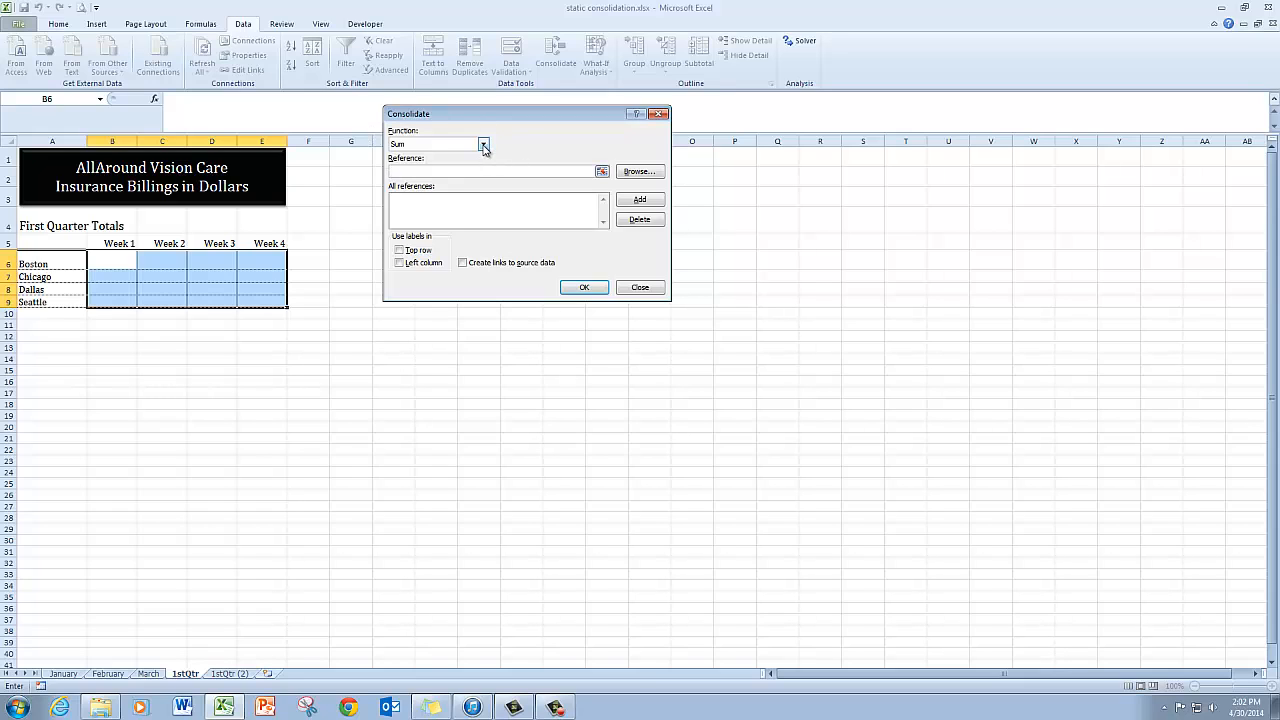
click(484, 146)
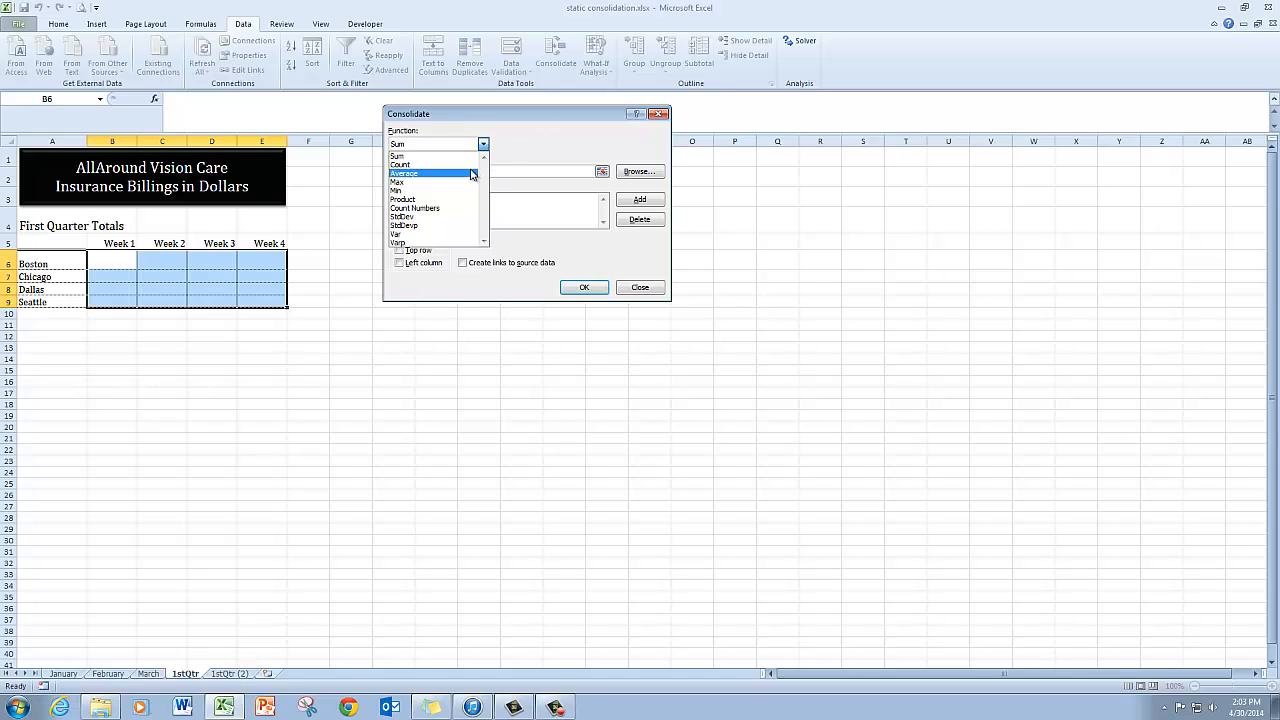
click(454, 158)
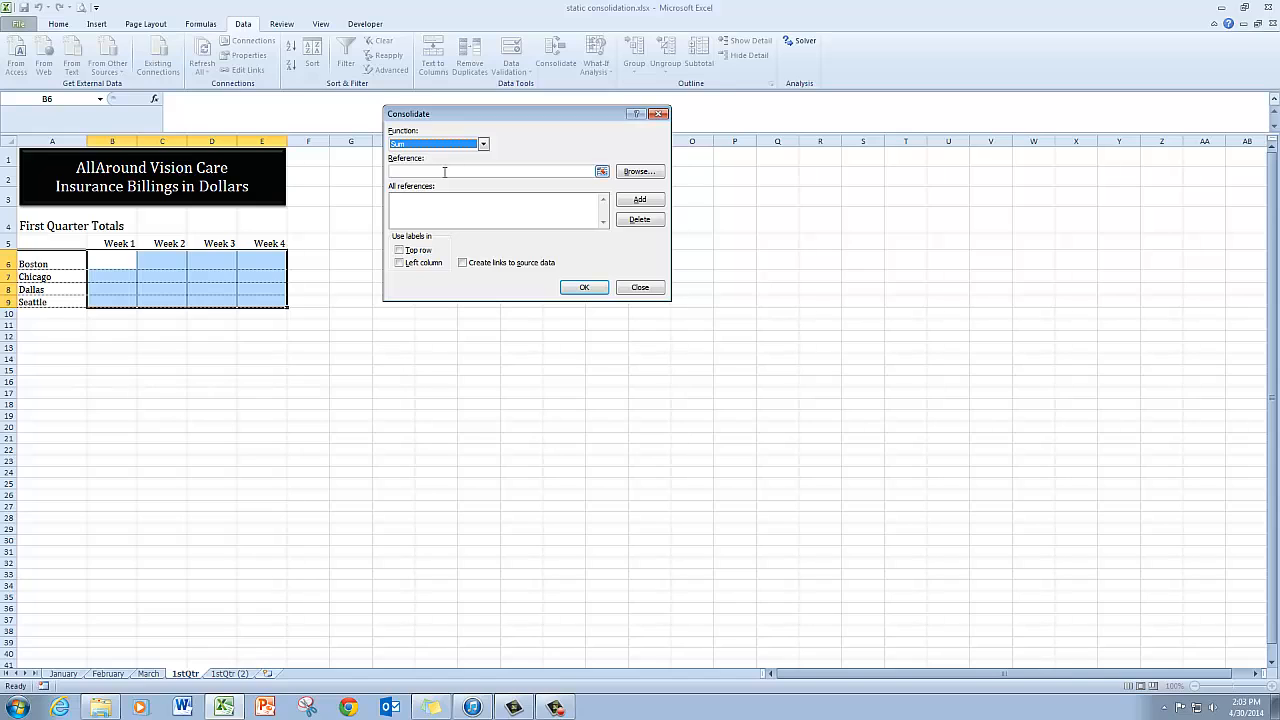
Add cells B6:E9 of the January sheet as the first consolidation reference.
click(444, 172)
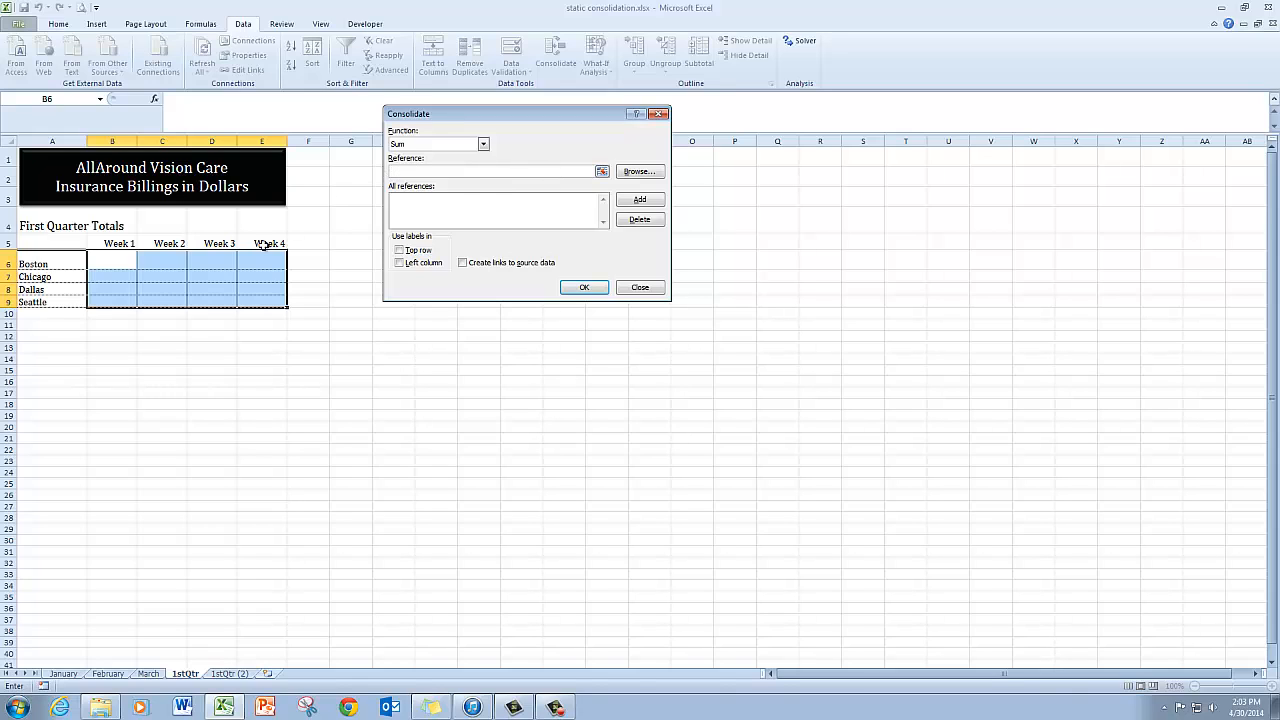
click(64, 674)
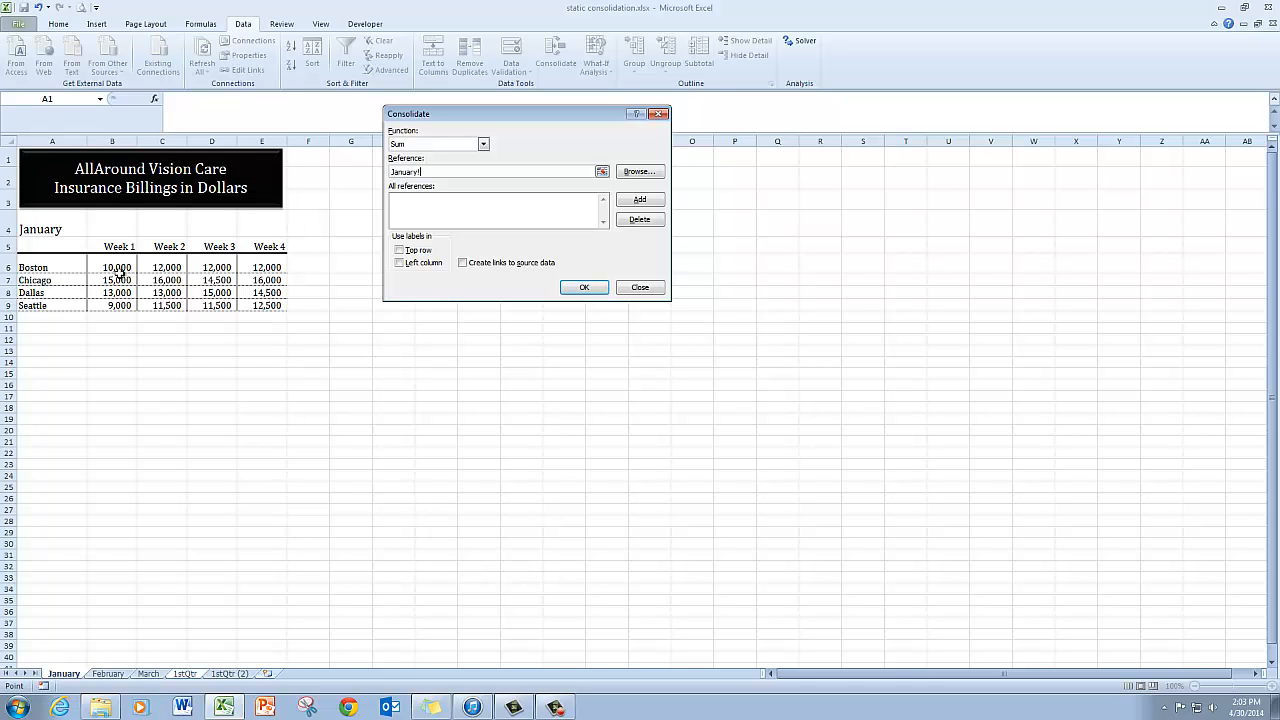
drag(108, 266, 266, 297)
click(645, 202)
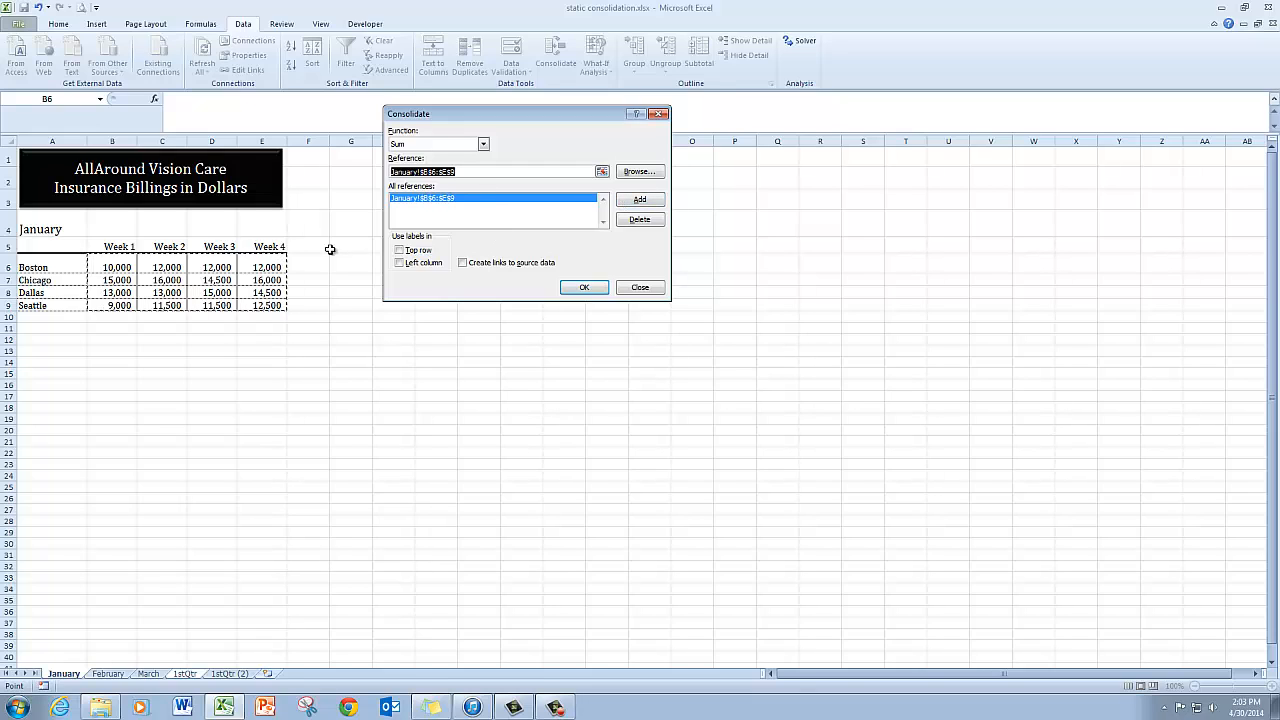
Add cells B6:E9 of the February and March sheets as references and run the consolidation without links to the source data.
click(108, 675)
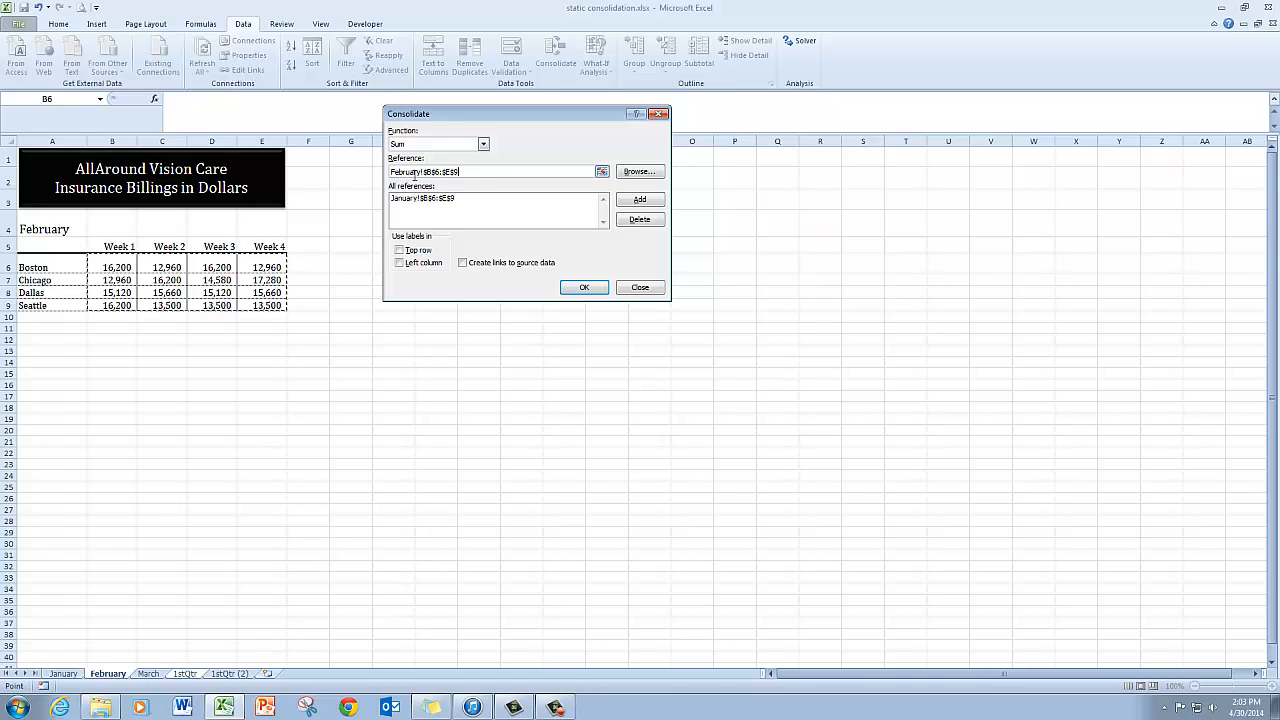
click(645, 201)
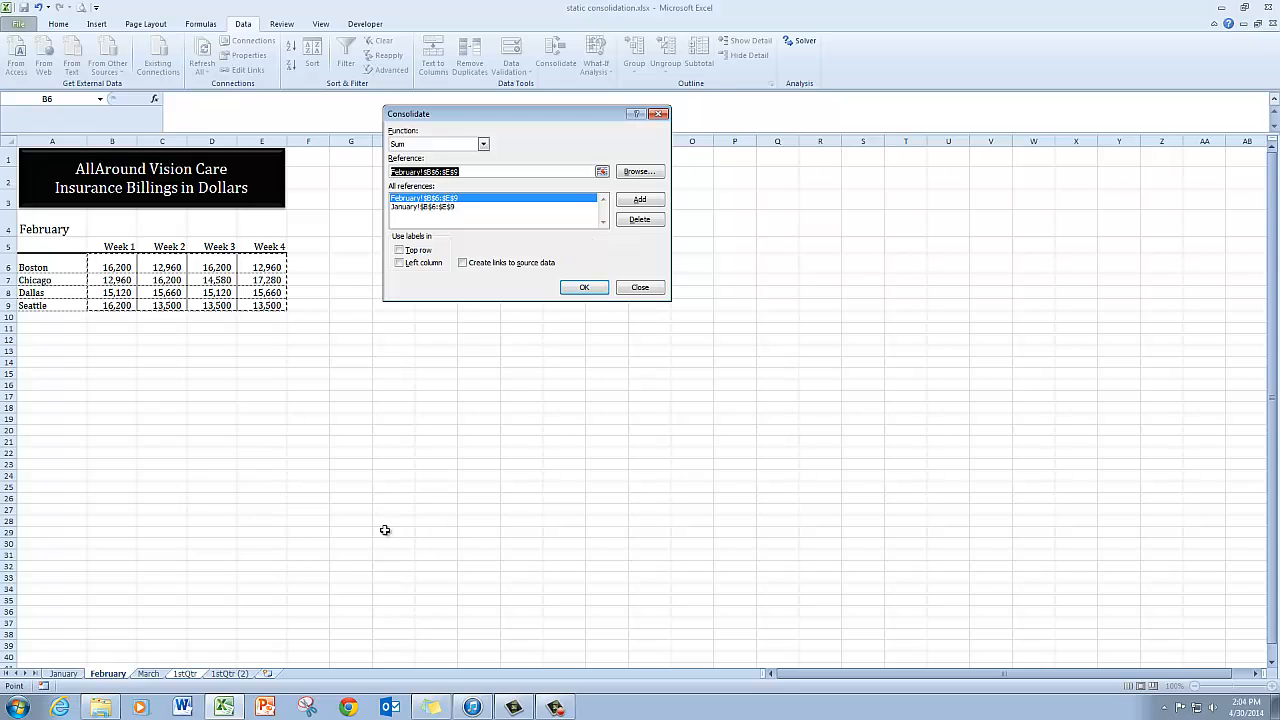
click(149, 674)
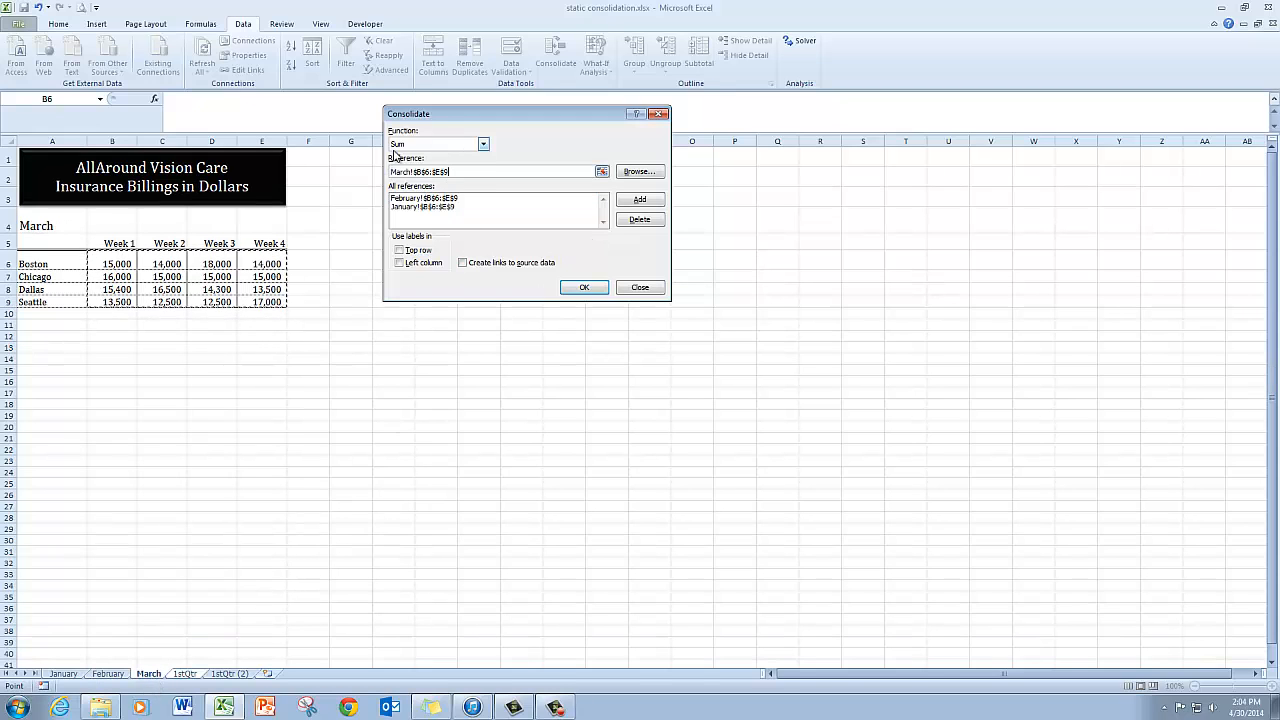
click(640, 200)
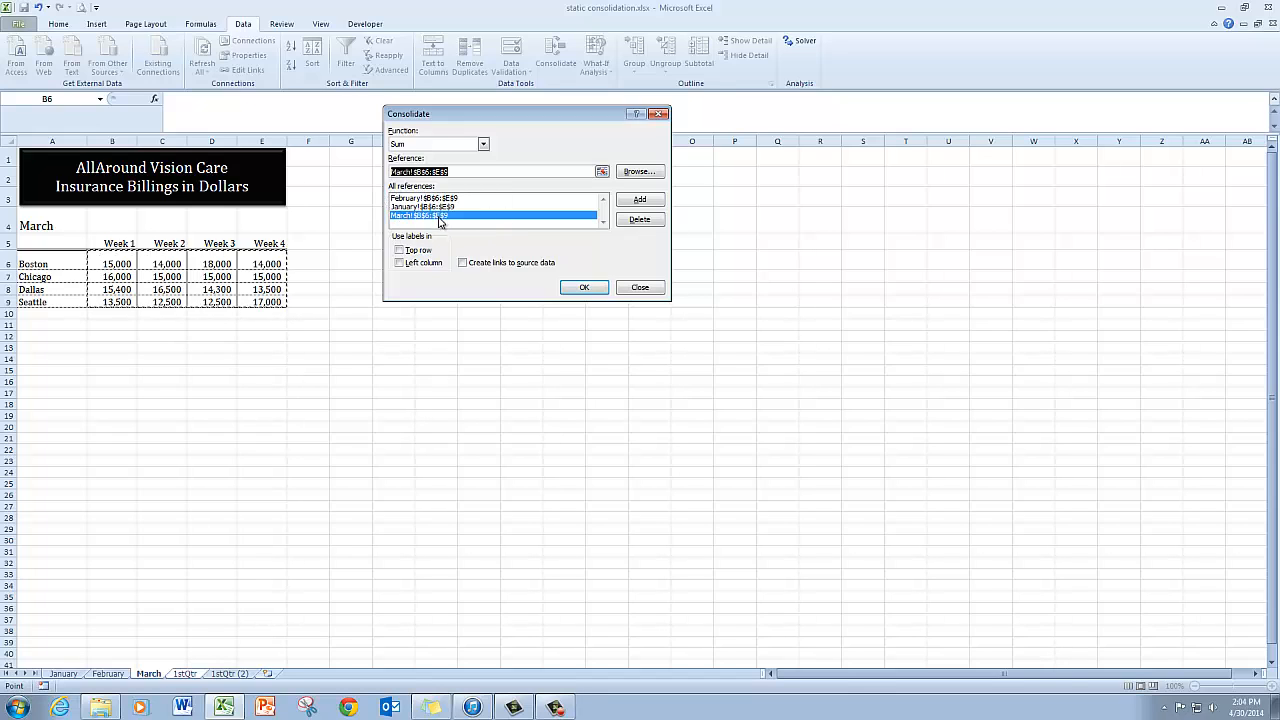
click(585, 288)
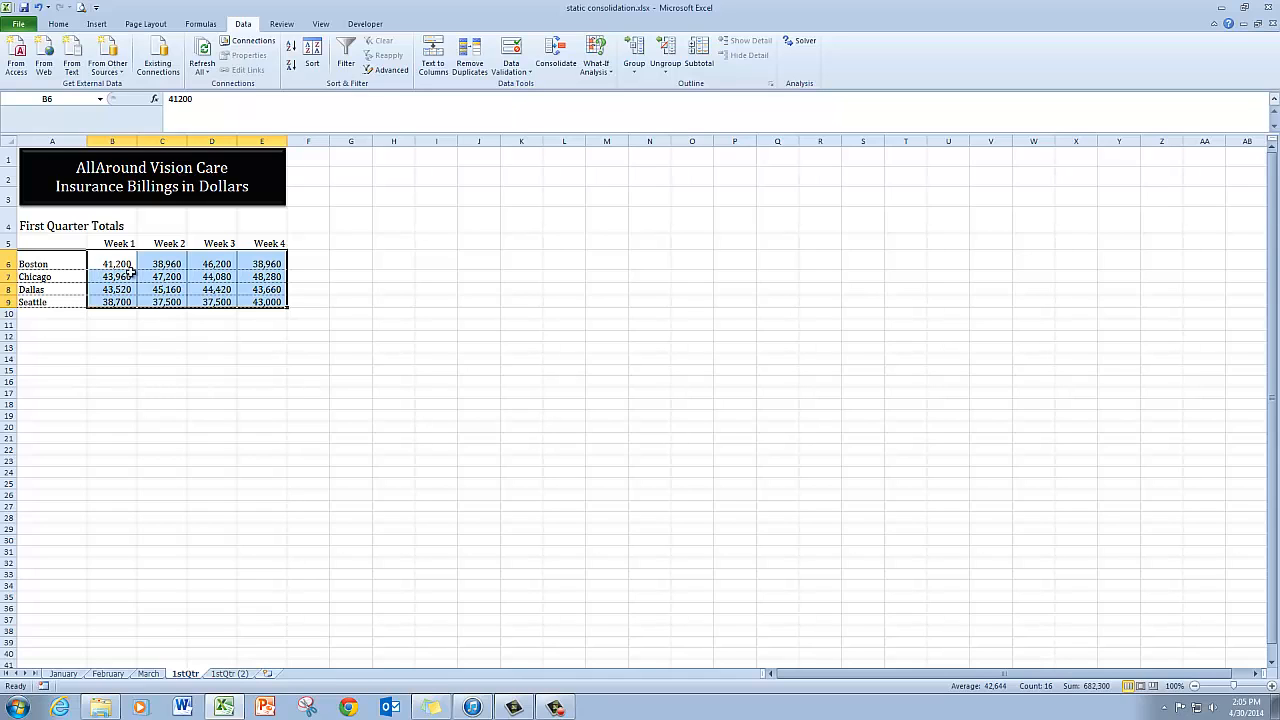
Set Boston's Week 1 billing in cell B6 of the January sheet to 100000.
click(63, 674)
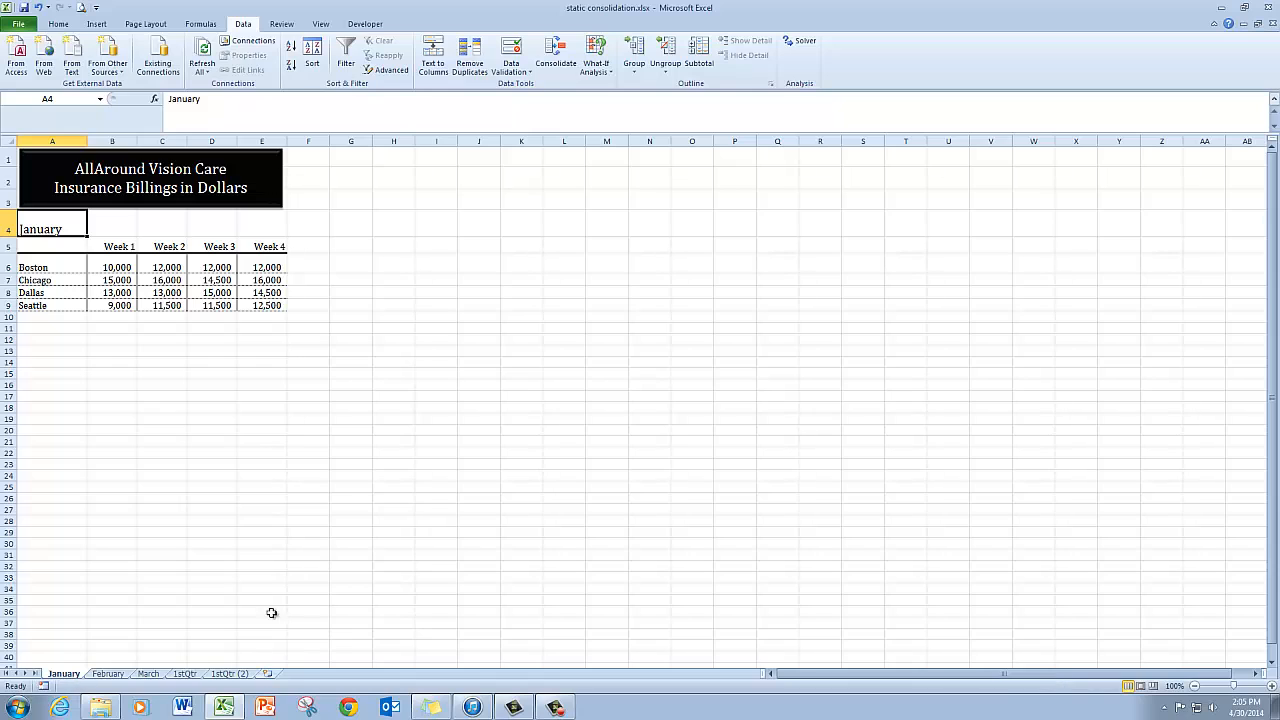
click(117, 265)
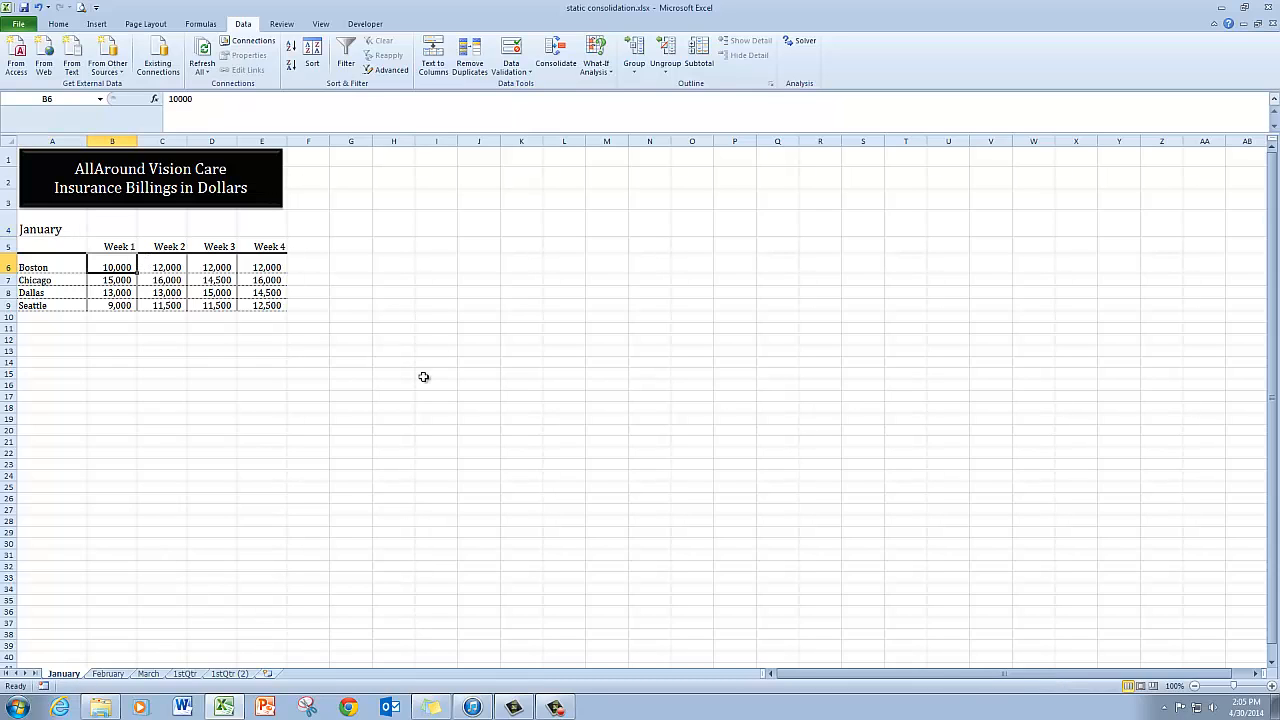
click(222, 100)
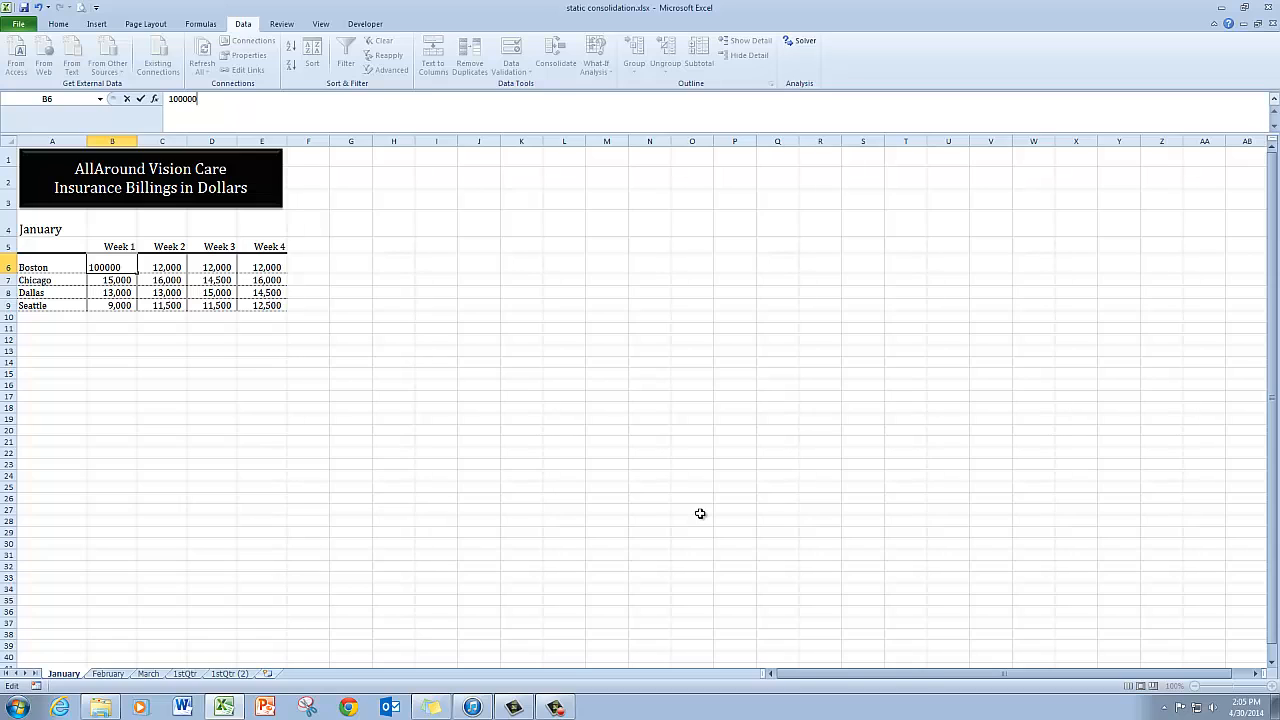
text(0)
key(Return)
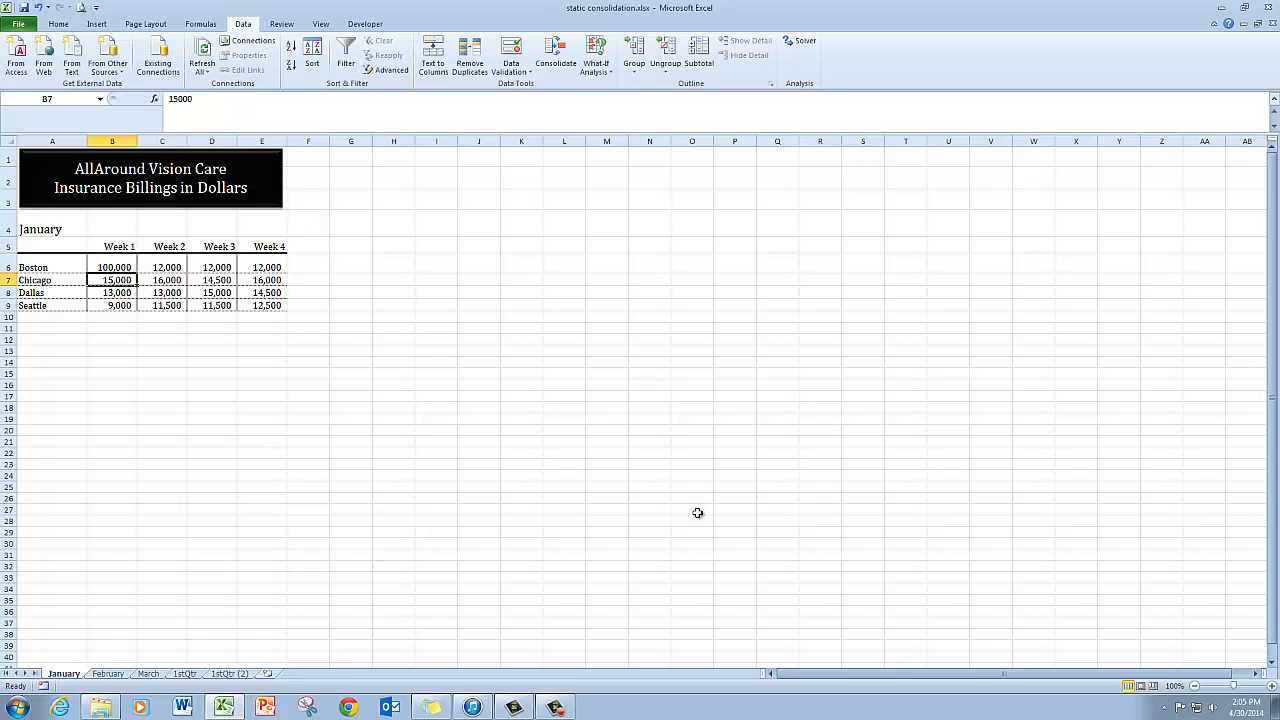
Check Boston's Week 1 total on the 1stQtr sheet and undo the January billing change.
click(192, 676)
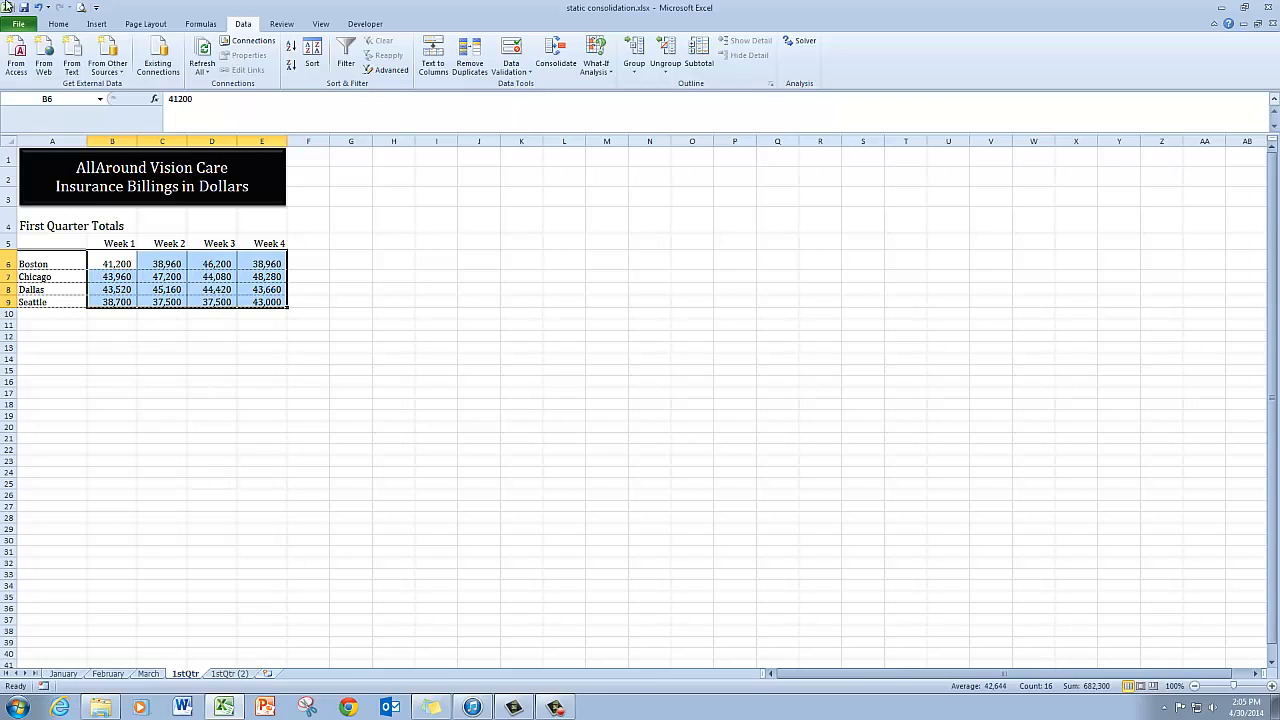
click(38, 7)
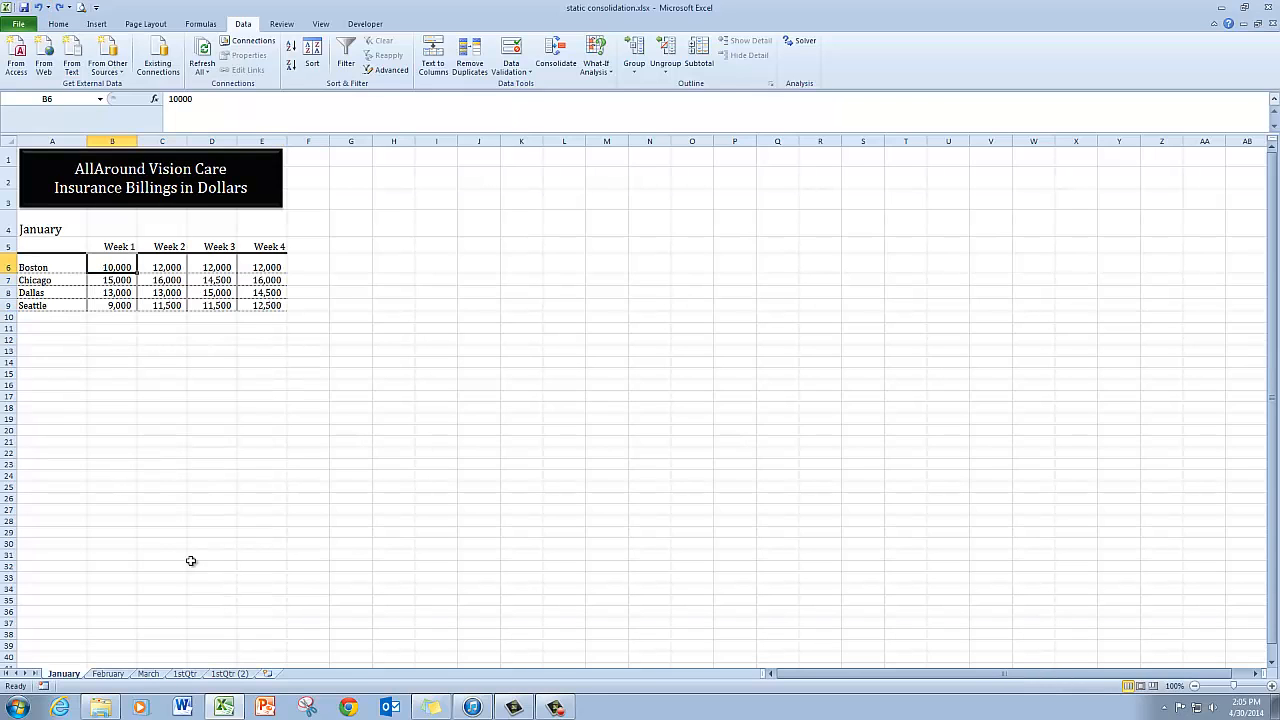
Start a Sum consolidation into cells B6:E9 of the 1stQtr (2) sheet, adding January's B6:E9 as the first reference.
click(229, 673)
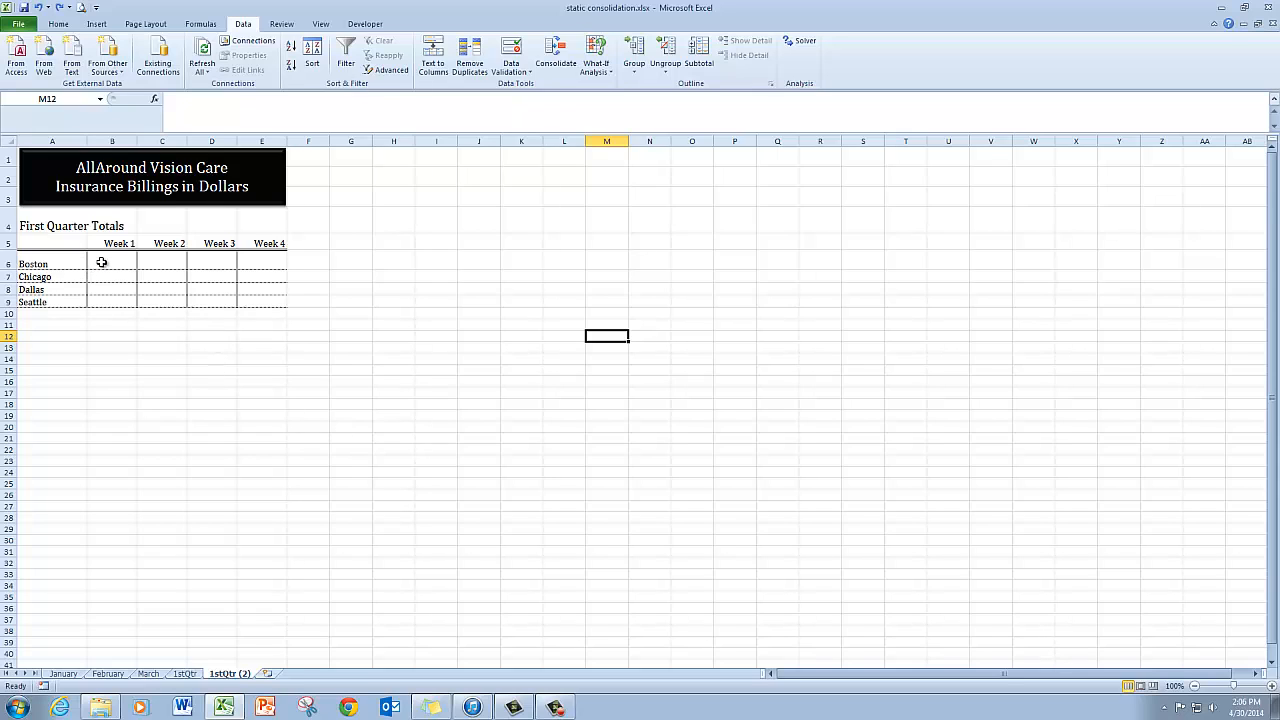
drag(101, 262, 276, 302)
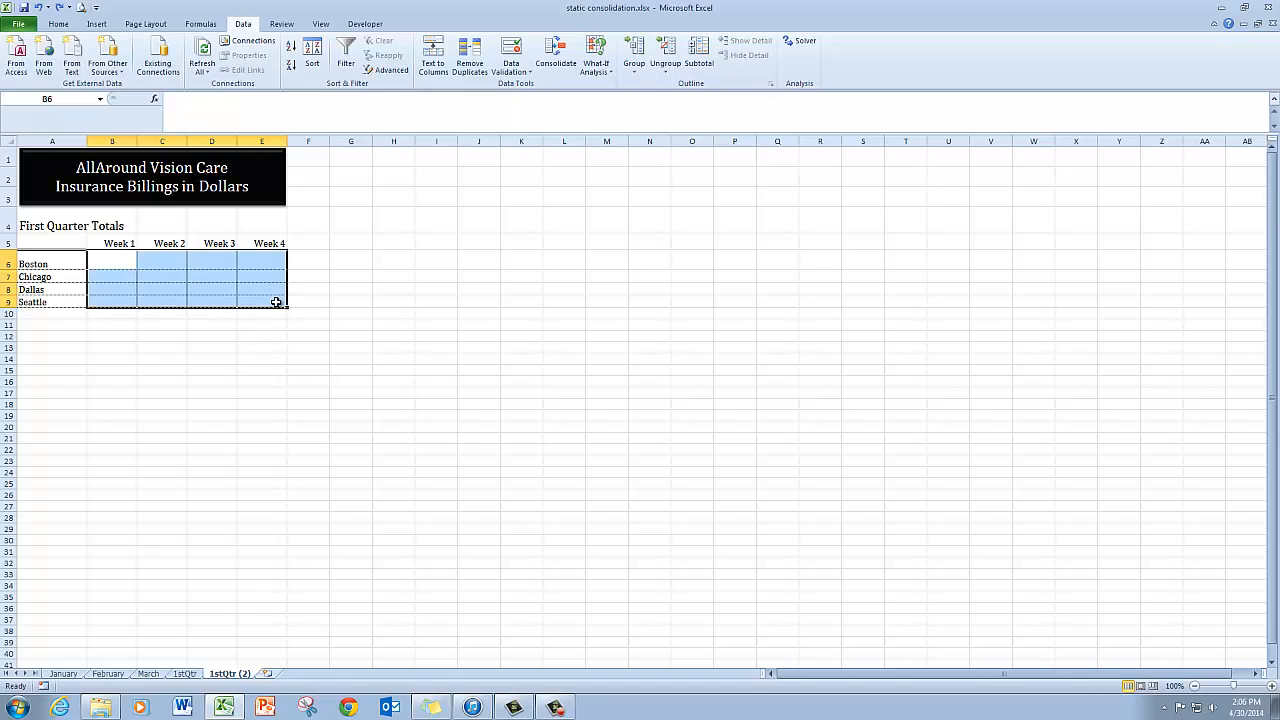
click(560, 63)
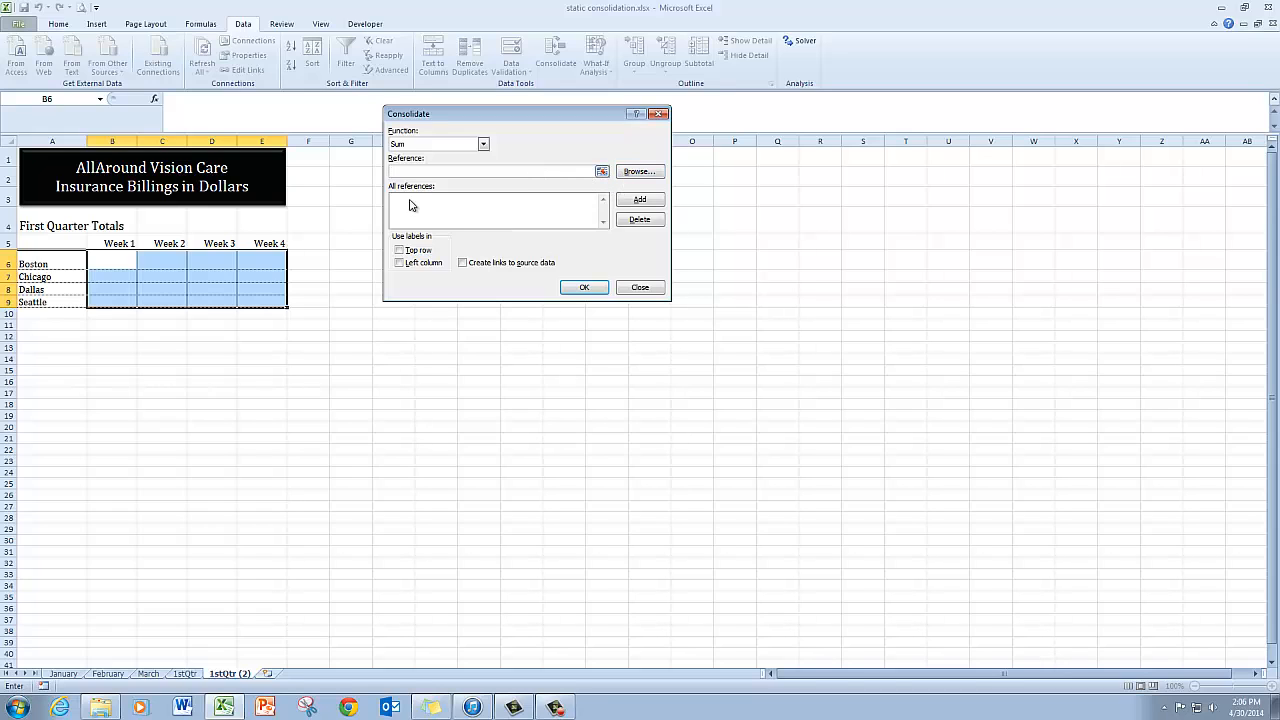
click(63, 674)
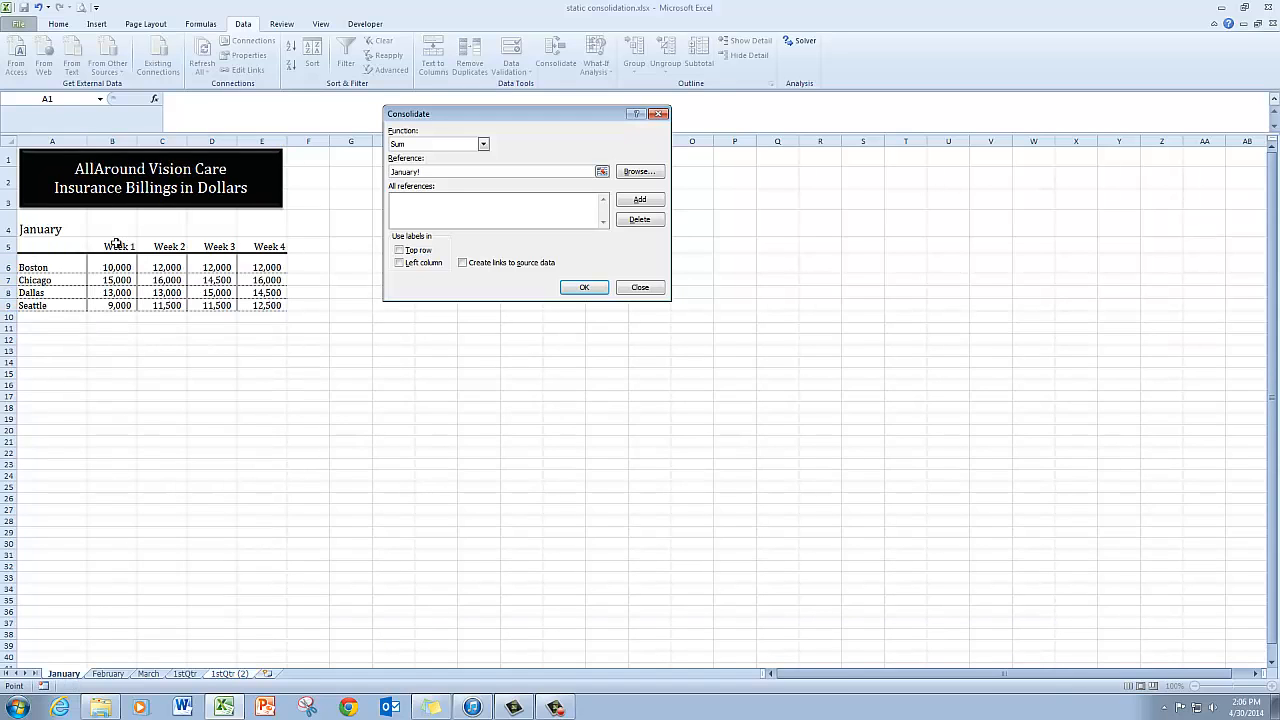
drag(108, 266, 257, 301)
click(655, 201)
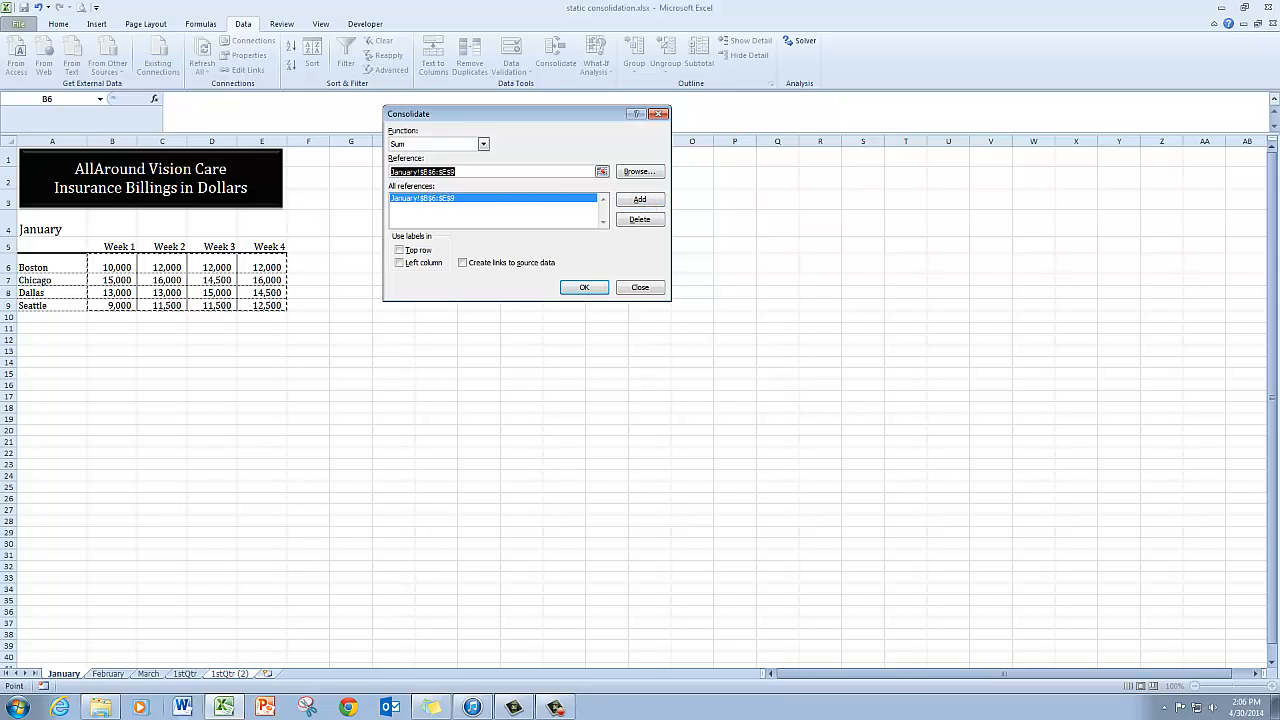
Add February's and March's B6:E9 as references and run the consolidation with links to the source data.
click(108, 674)
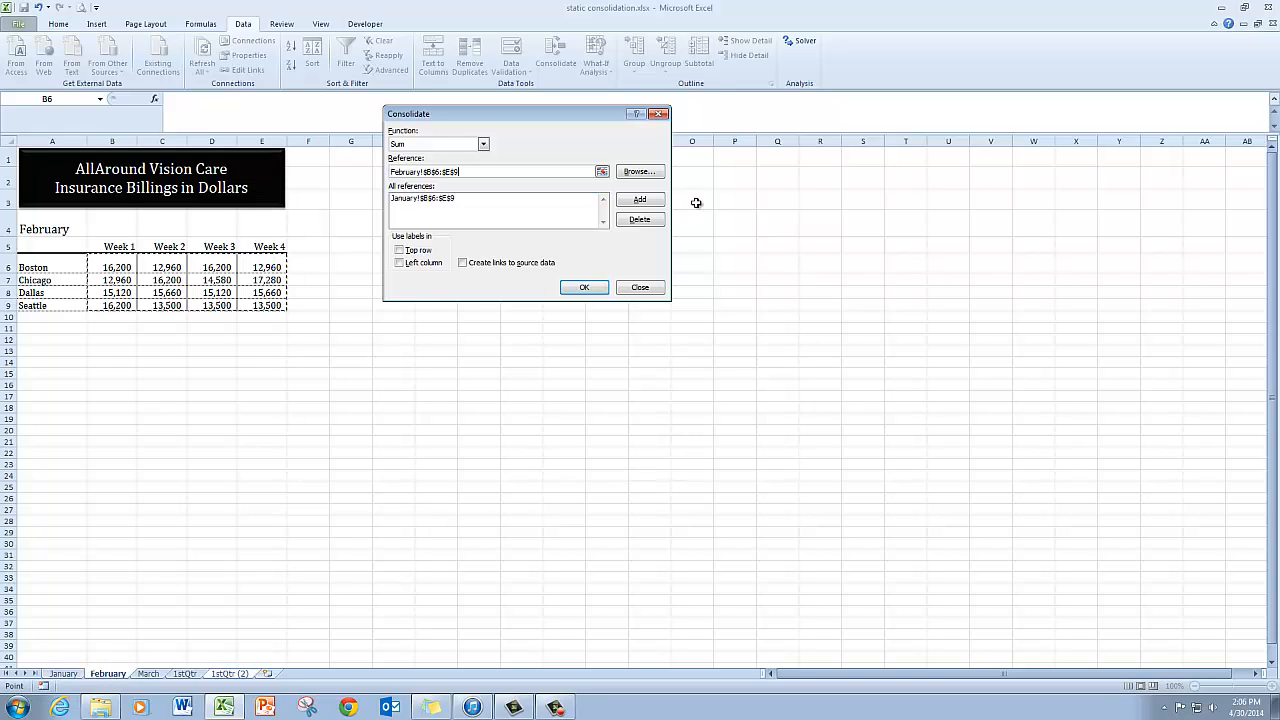
click(658, 204)
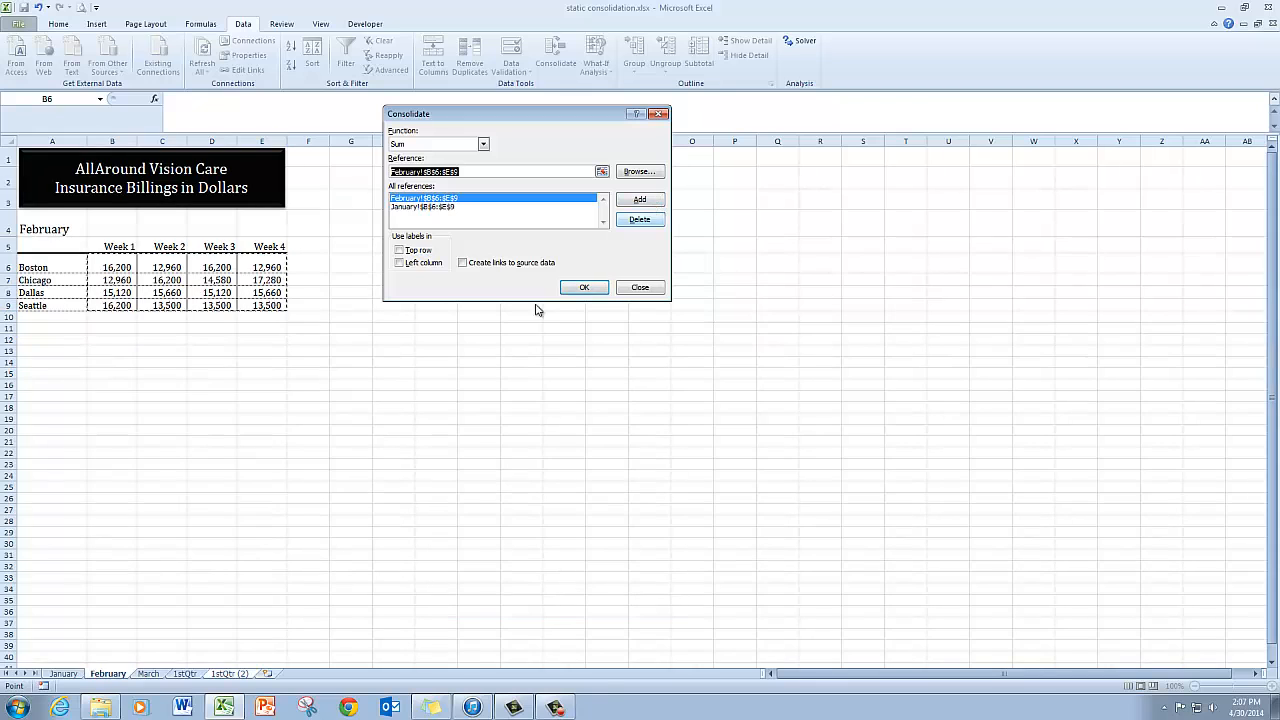
click(152, 675)
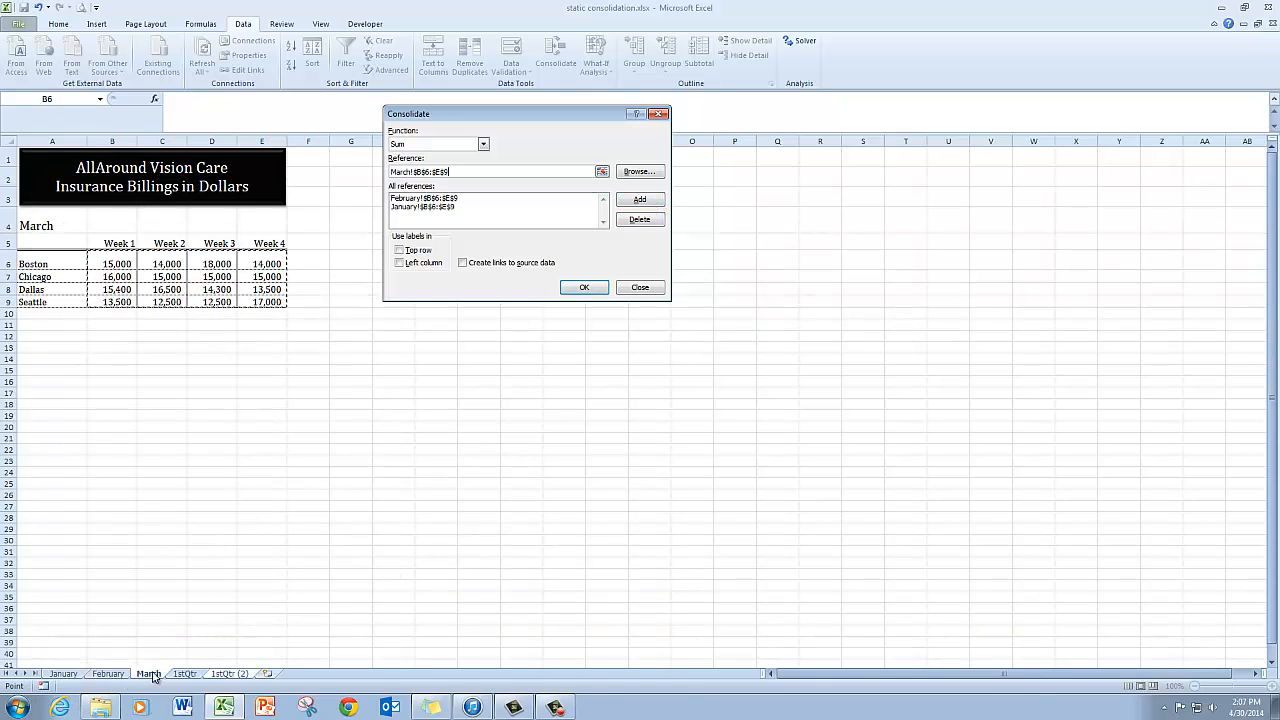
click(658, 201)
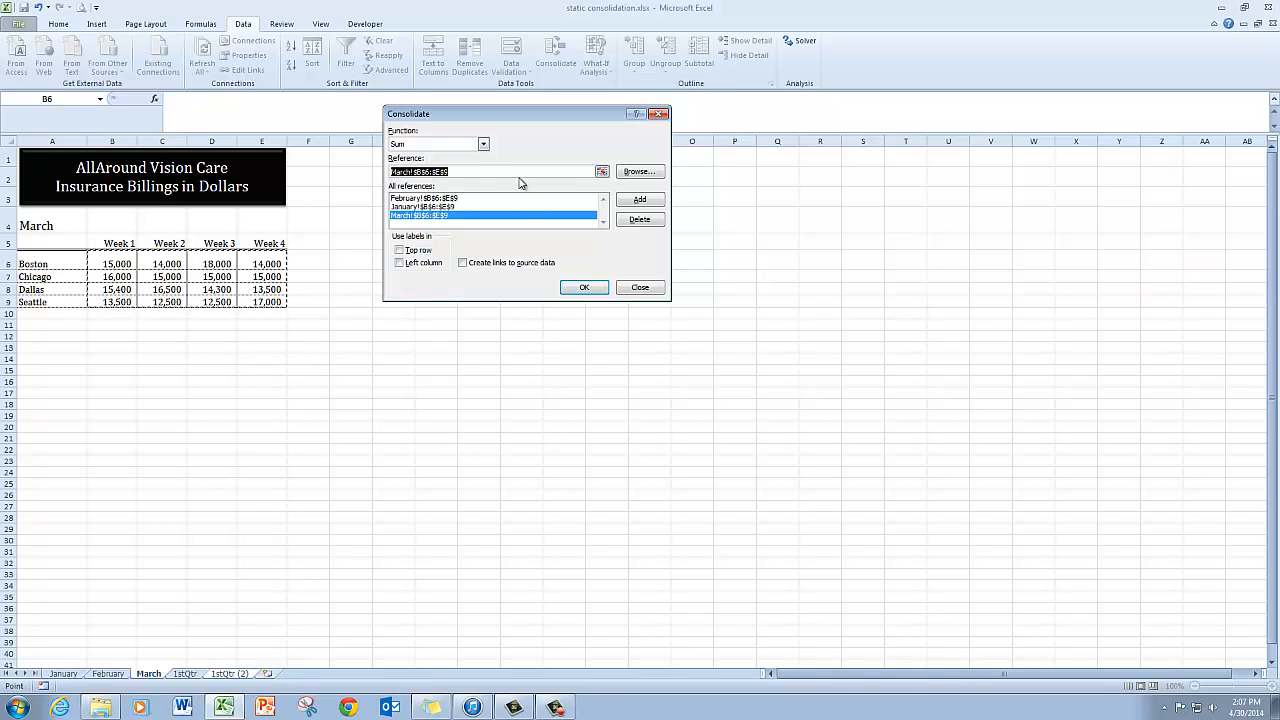
click(463, 263)
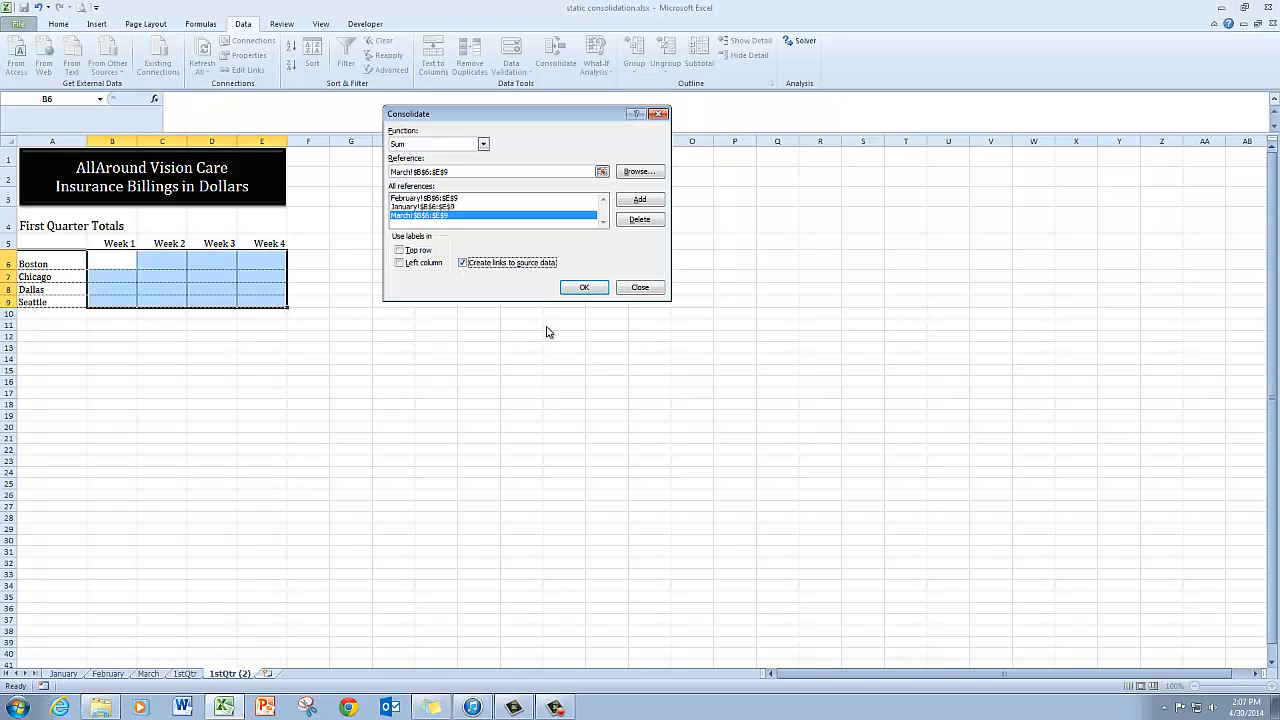
click(586, 288)
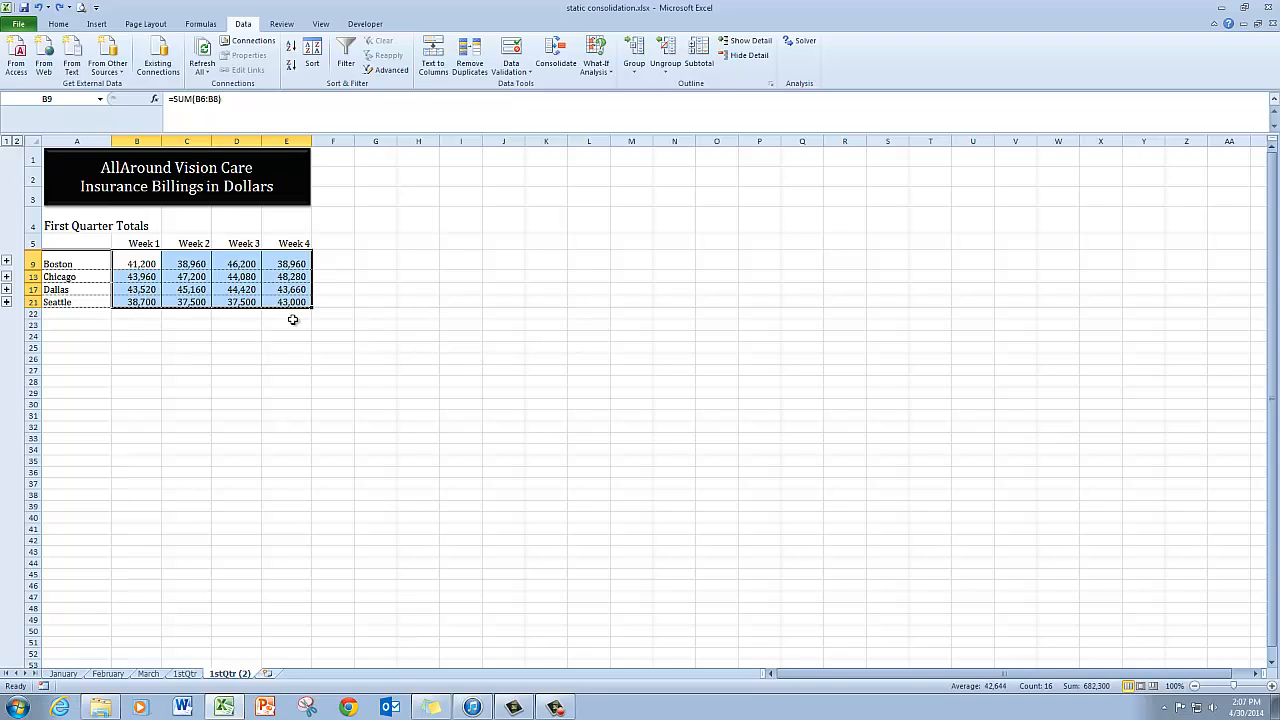
Expand all outline detail rows of the linked totals and collapse the Seattle, Dallas, Chicago and Boston groups again.
click(16, 142)
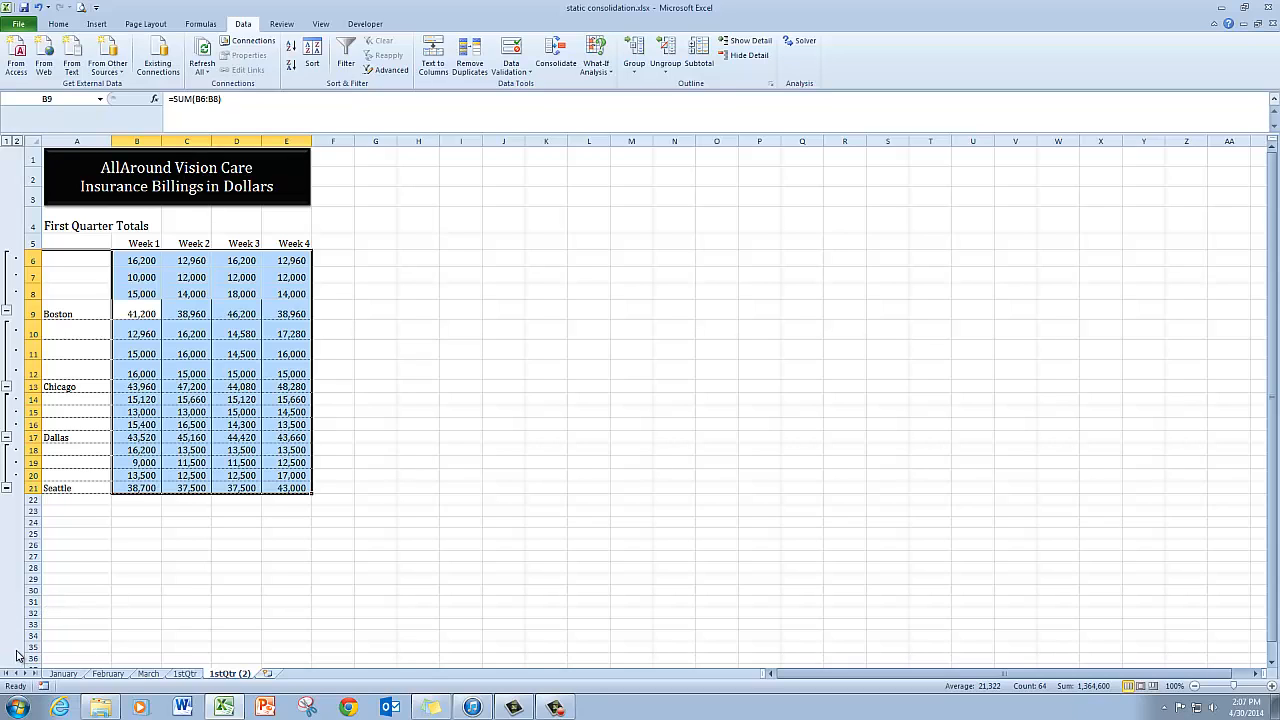
click(6, 488)
click(6, 437)
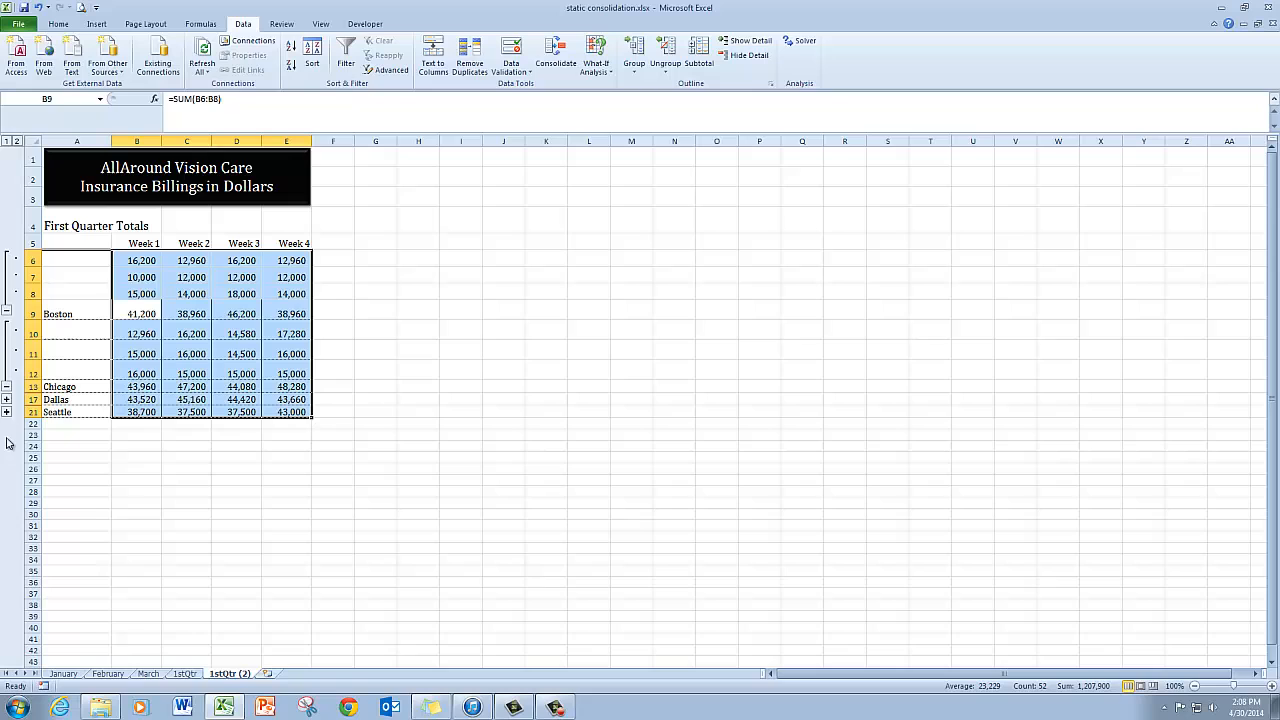
click(6, 386)
click(6, 311)
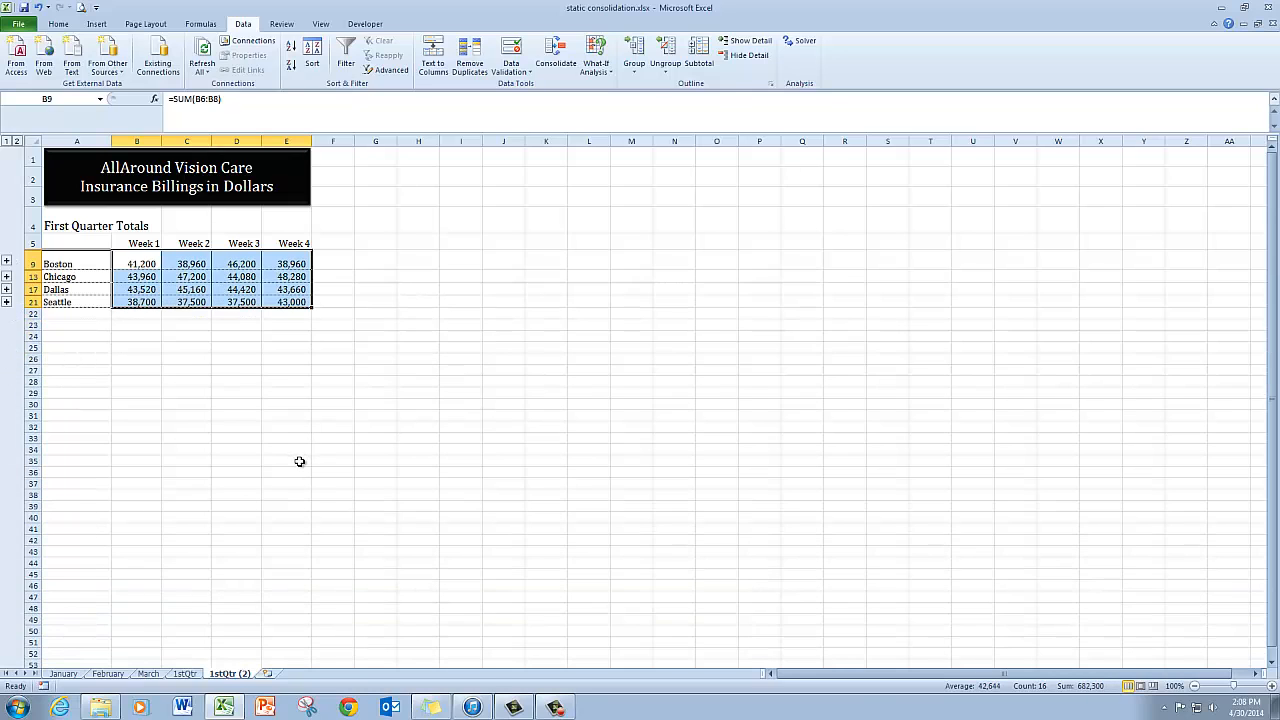
Change Boston's Week 1 billing on the January sheet to 100000 to test the linked consolidation.
click(68, 676)
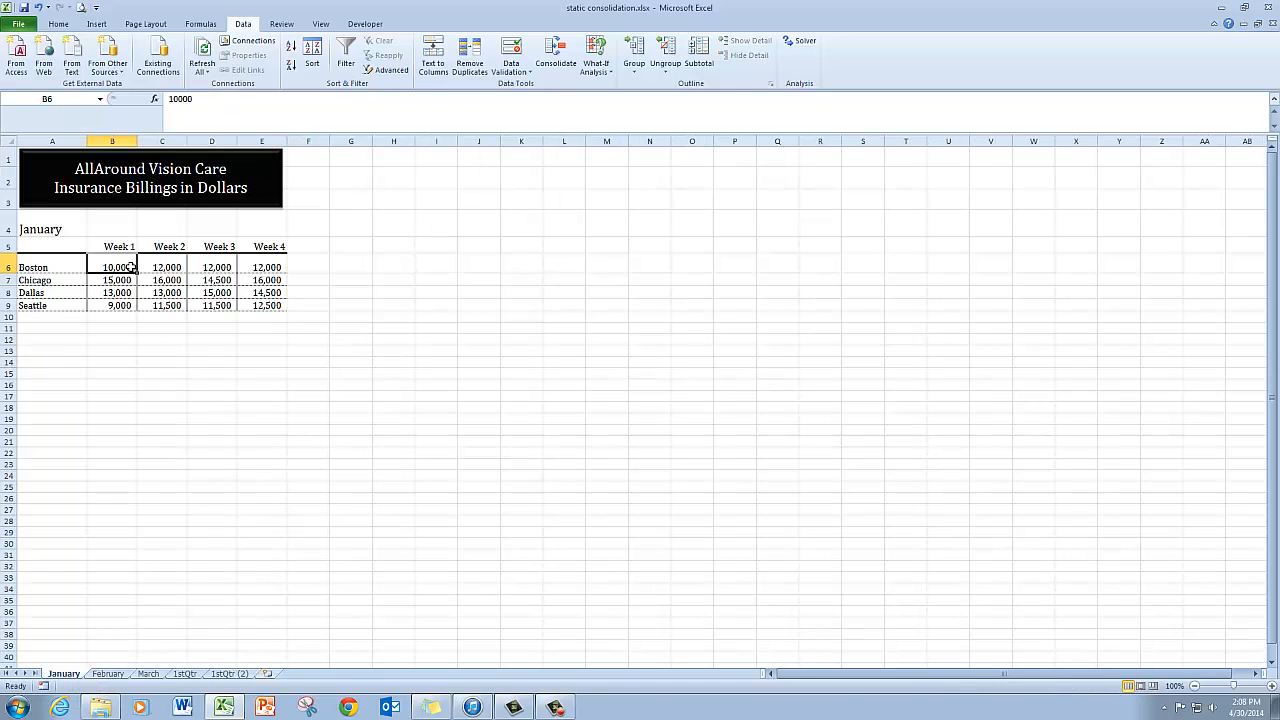
click(200, 99)
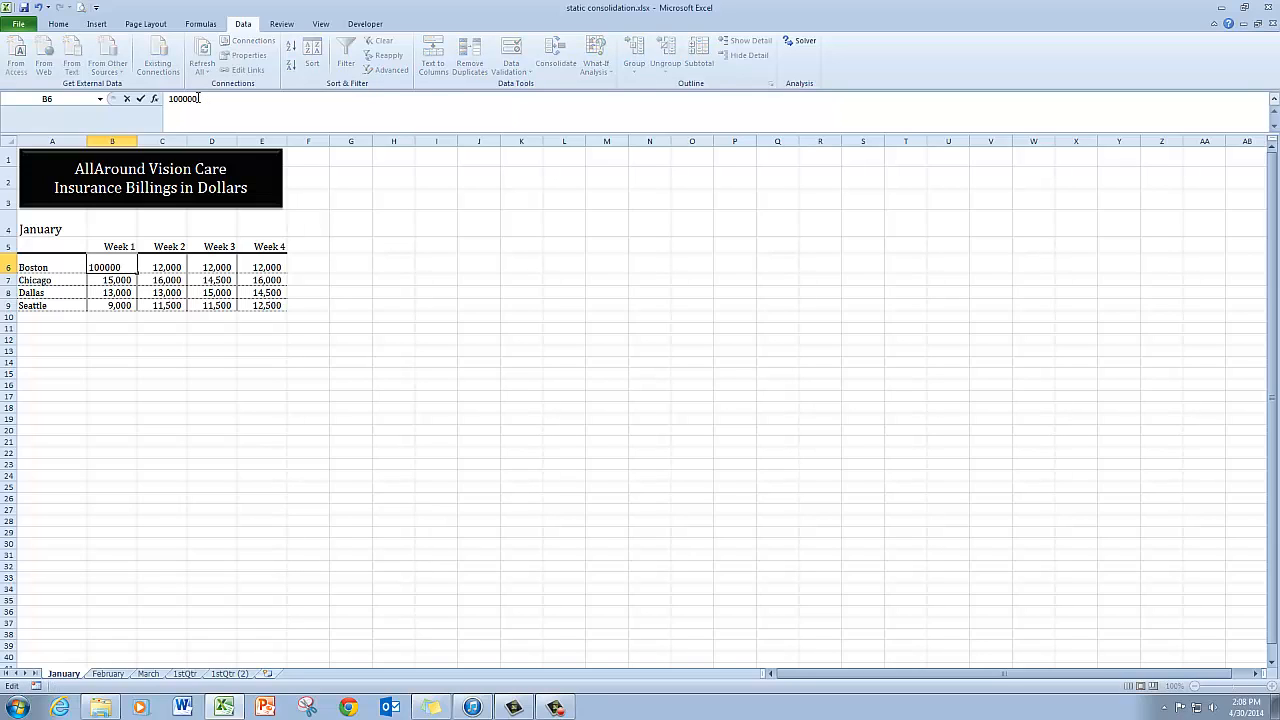
text(0)
key(Return)
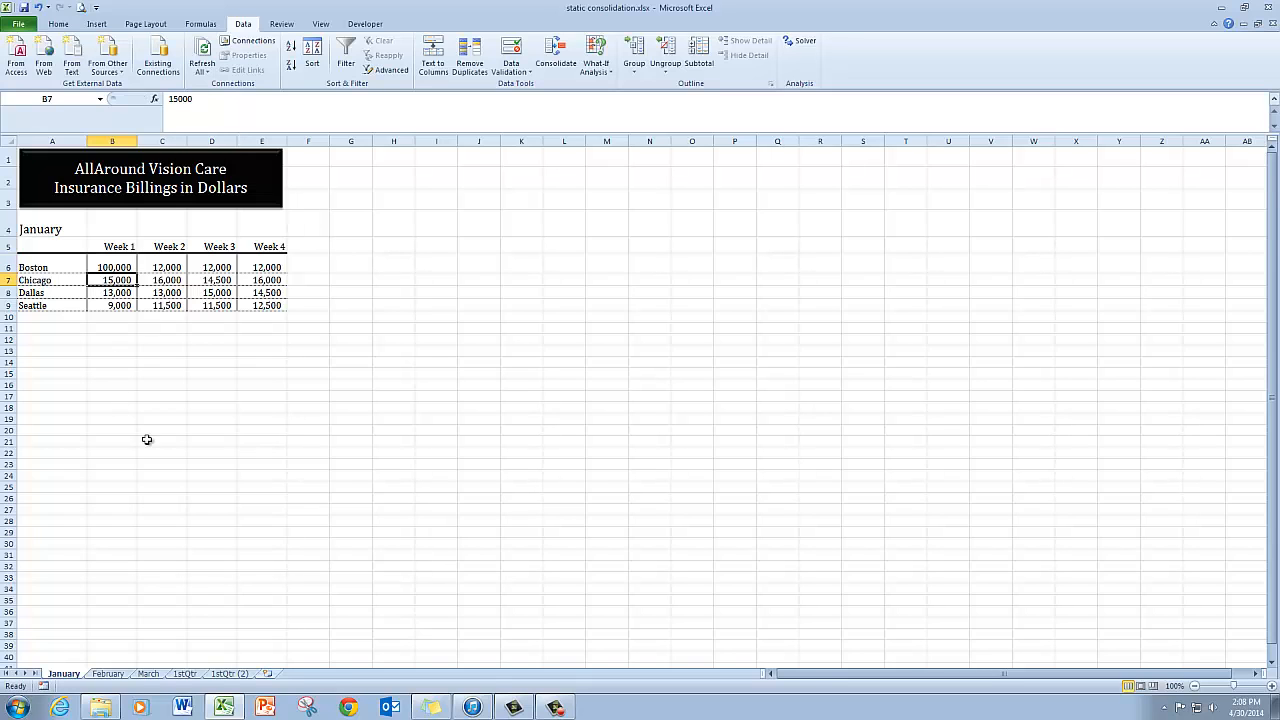
Check Boston's Week 1 total on the 1stQtr (2) sheet and undo the January billing change.
click(228, 674)
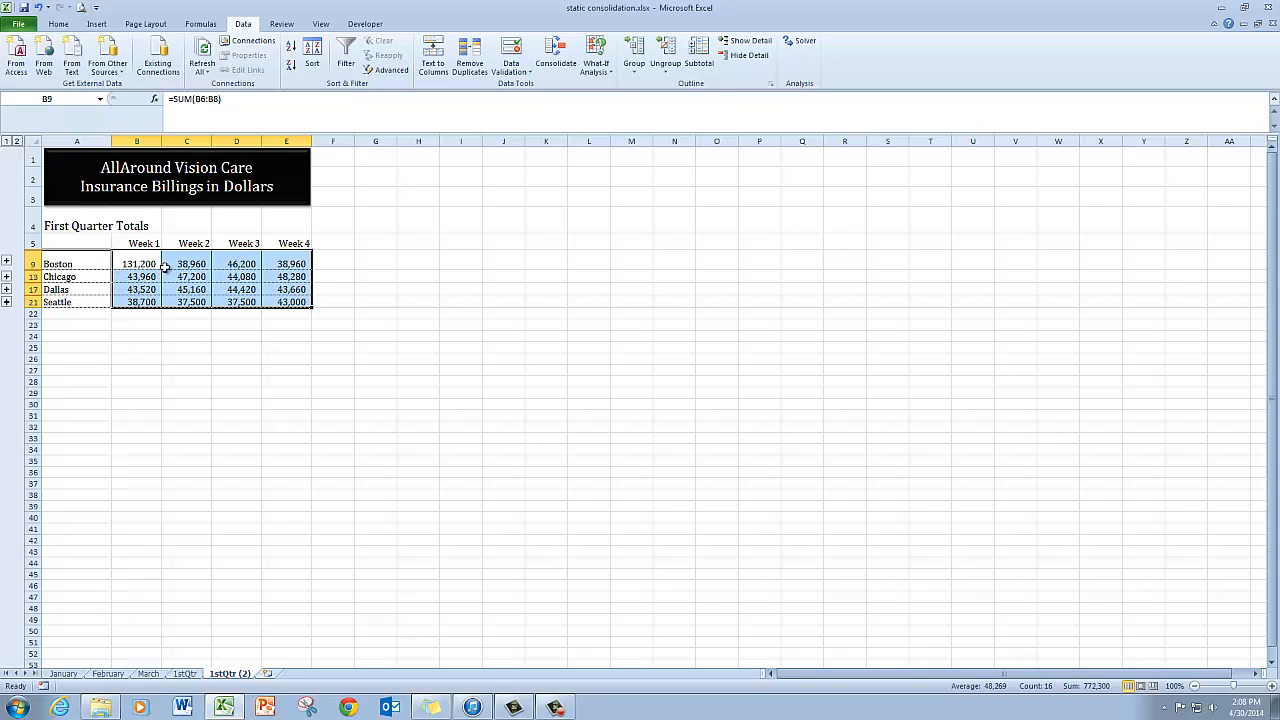
click(40, 8)
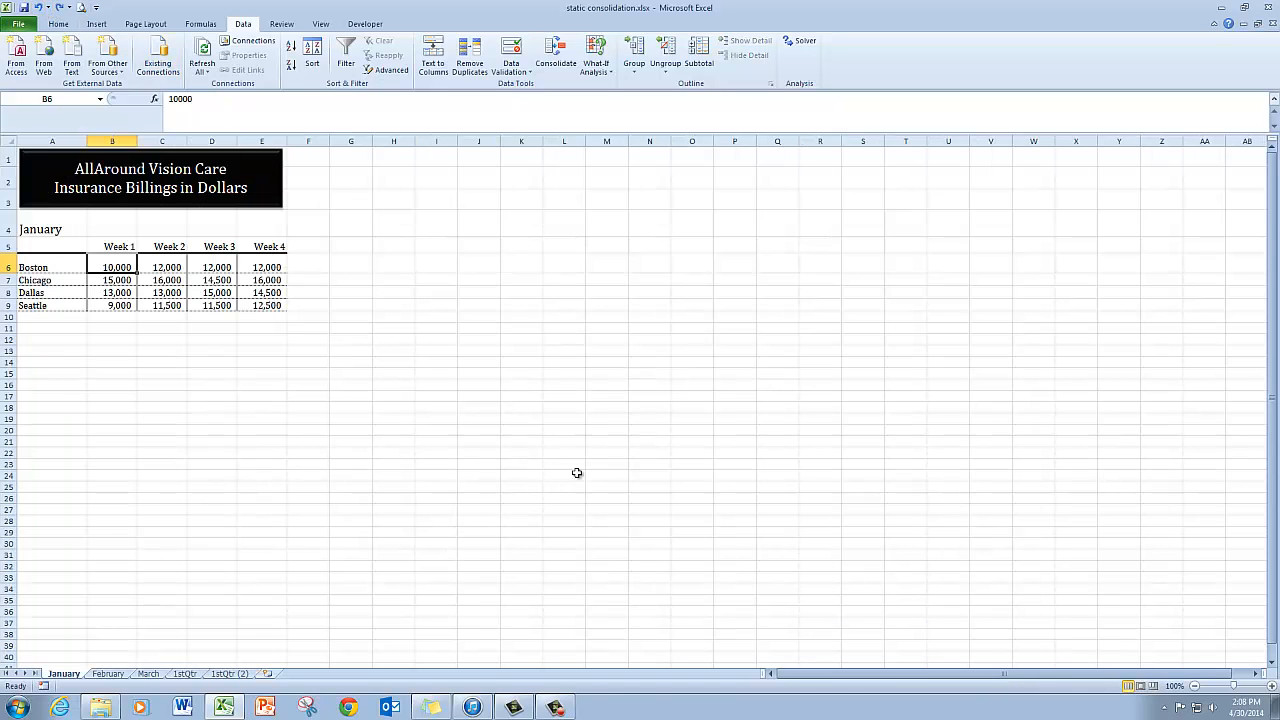